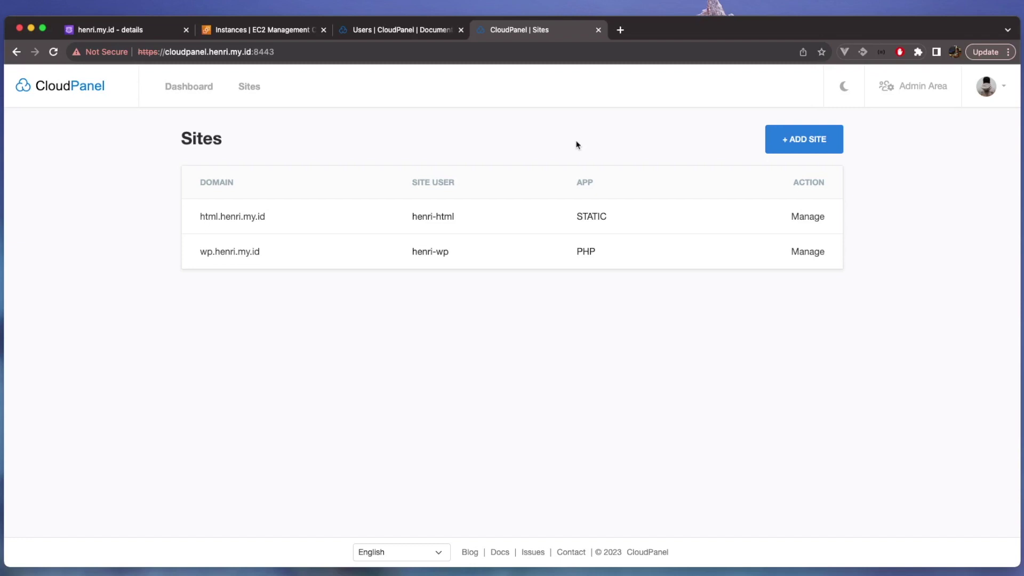
Go to the Admin Area's Users page, which has no users listed yet
left_click(912, 93)
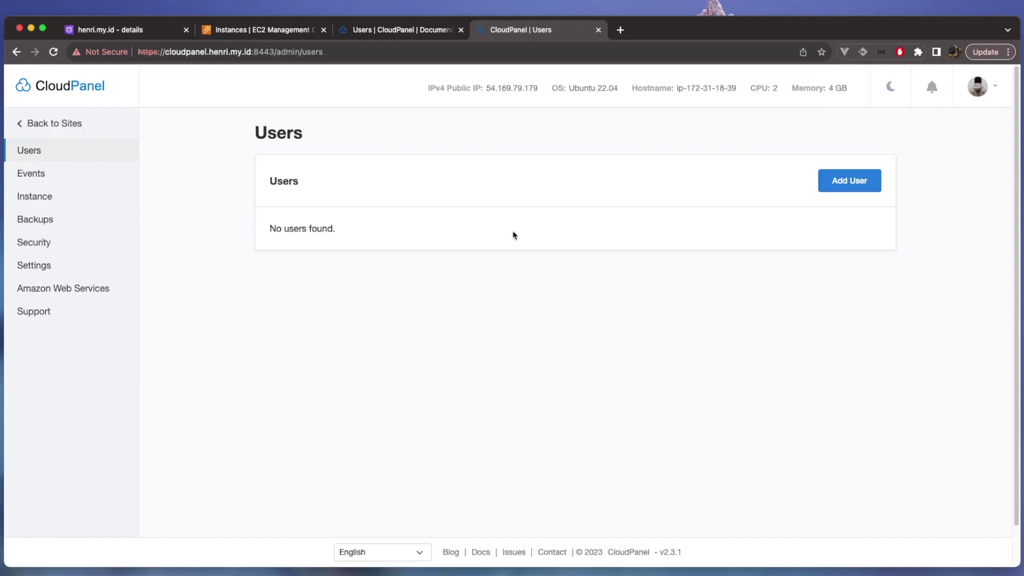
Start a new user with user name admin1, then fill in its e-mail, first and last name
left_click(837, 181)
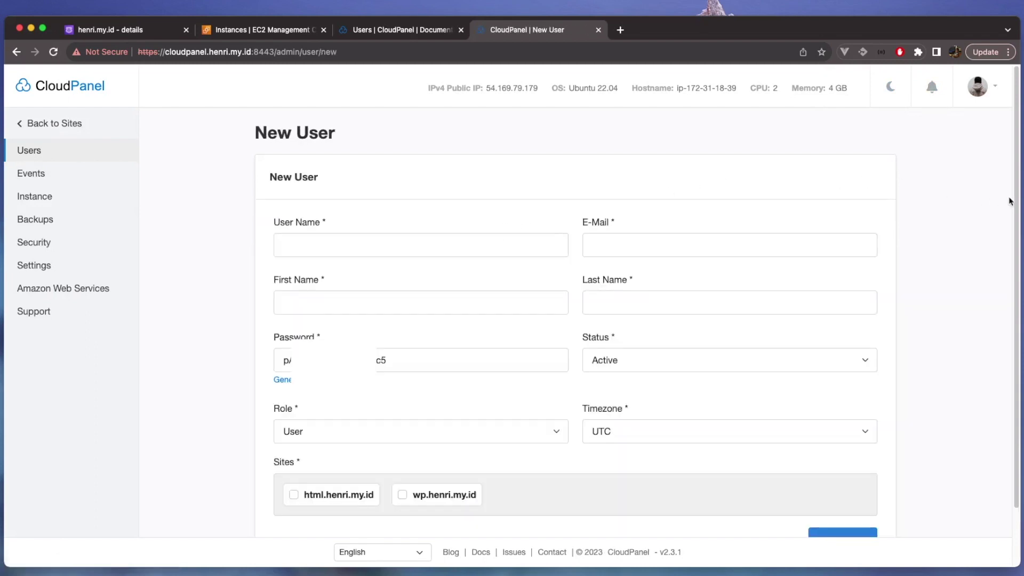
scroll(1015, 202, "down", 1)
left_click(318, 227)
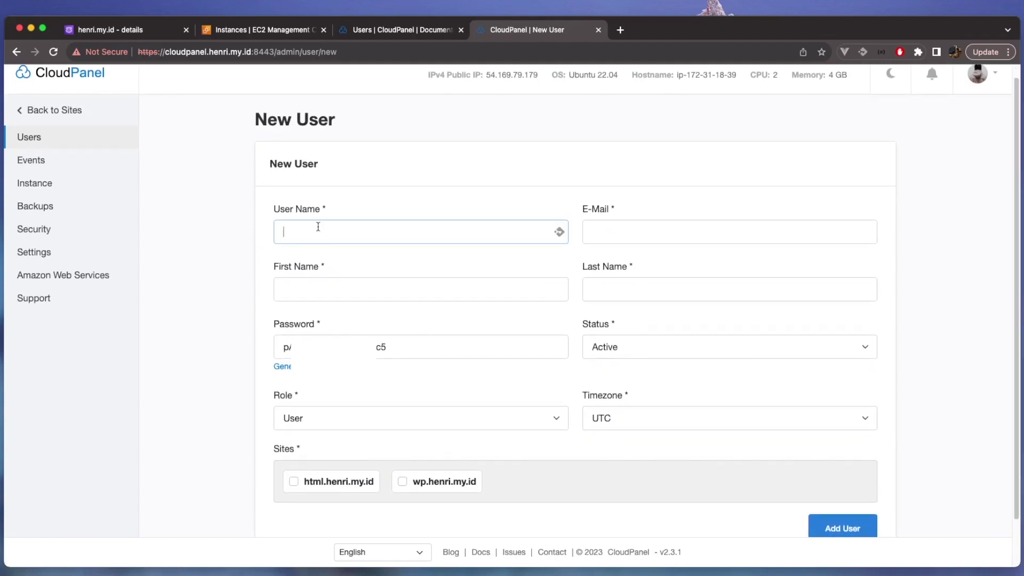
type("admin1")
key("Tab")
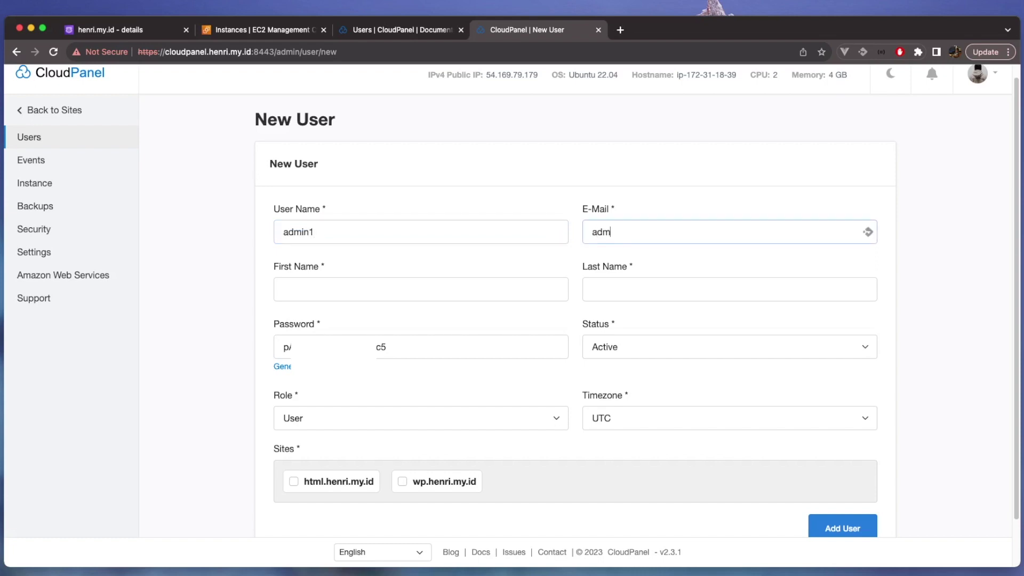
key("Tab")
type("Admin")
key("Tab")
type("Satu")
key("Tab")
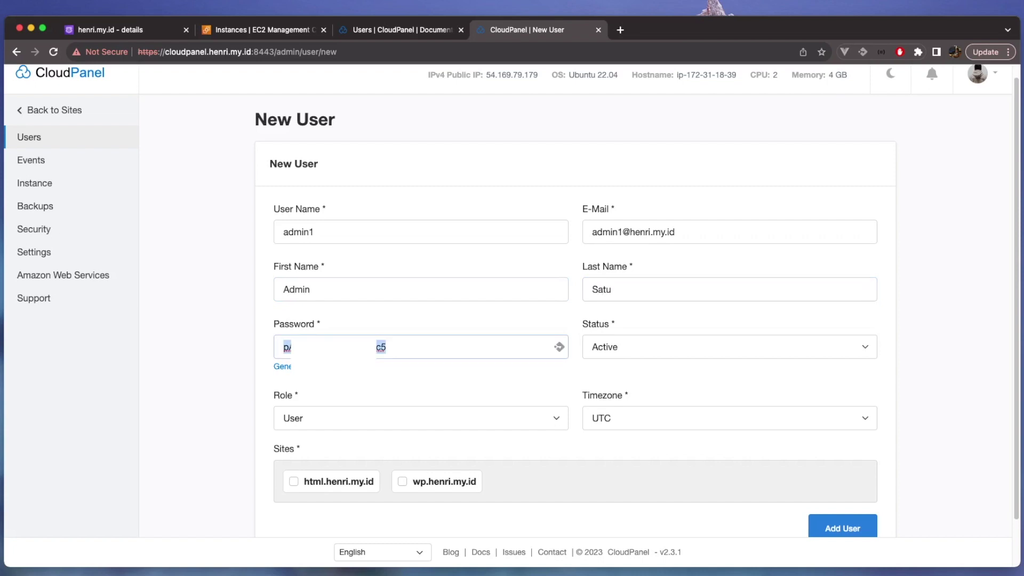
Copy the generated password and set the user's role to Admin
right_click(352, 341)
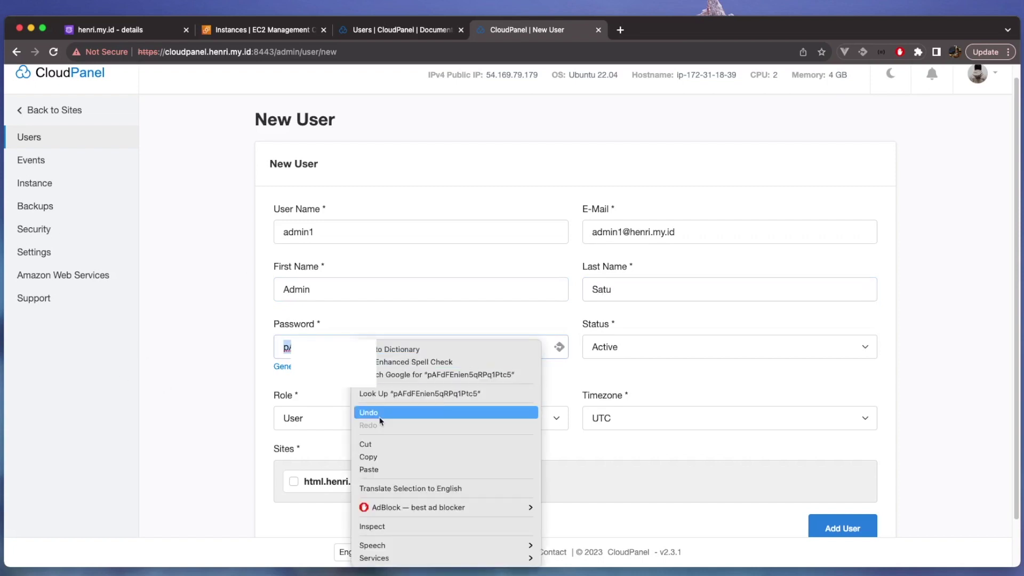
left_click(376, 455)
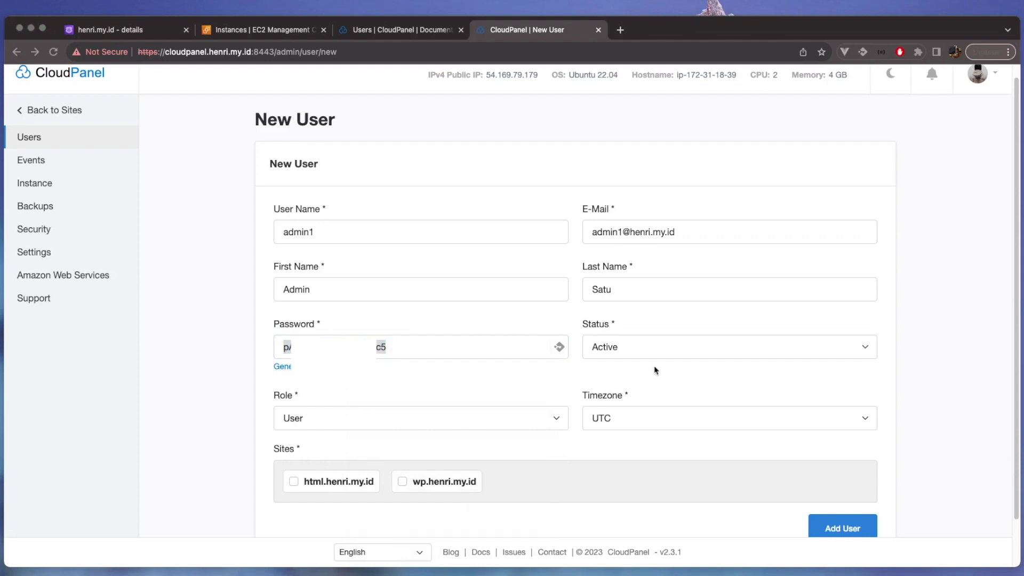
left_click(664, 354)
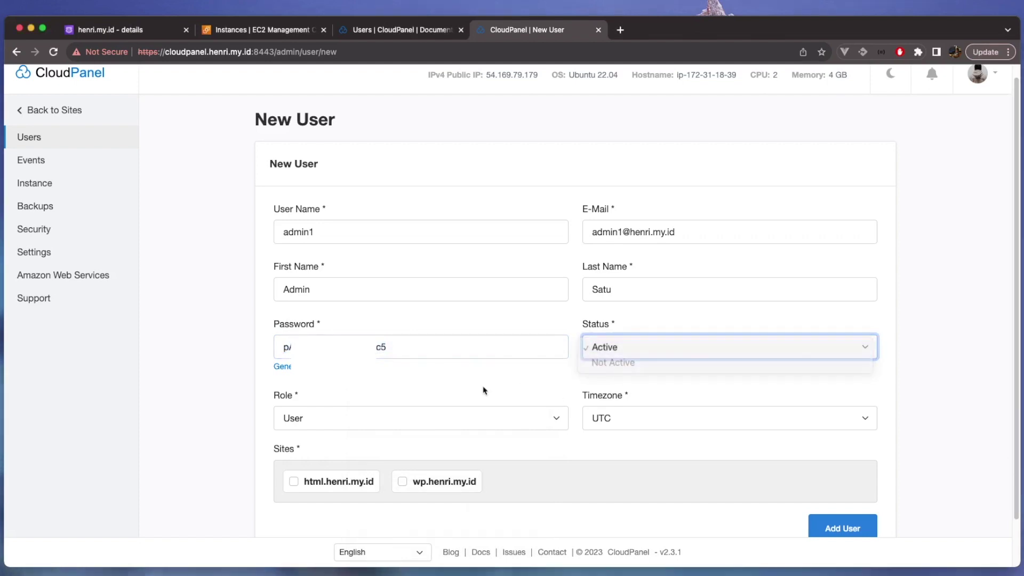
left_click(460, 418)
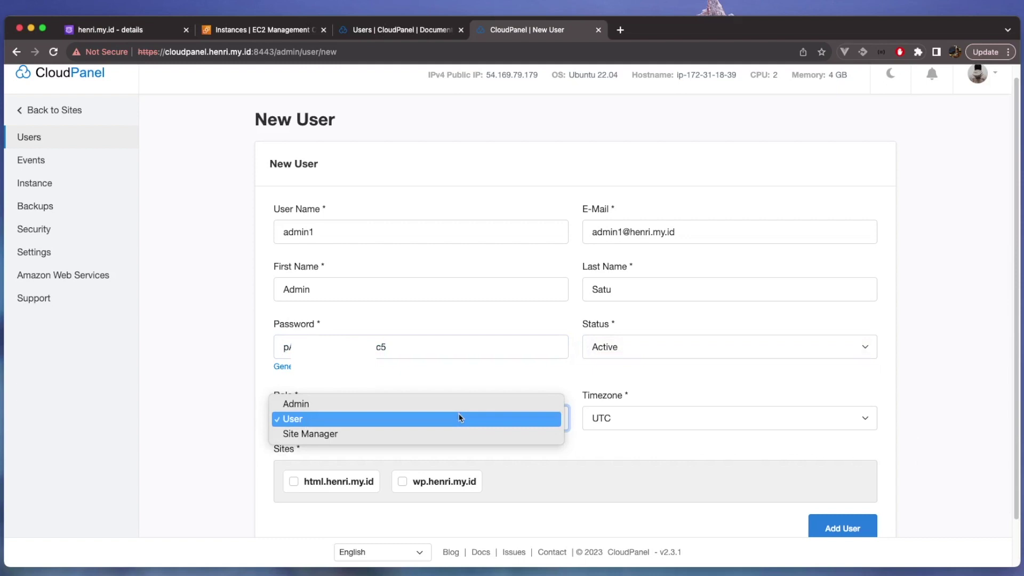
left_click(461, 408)
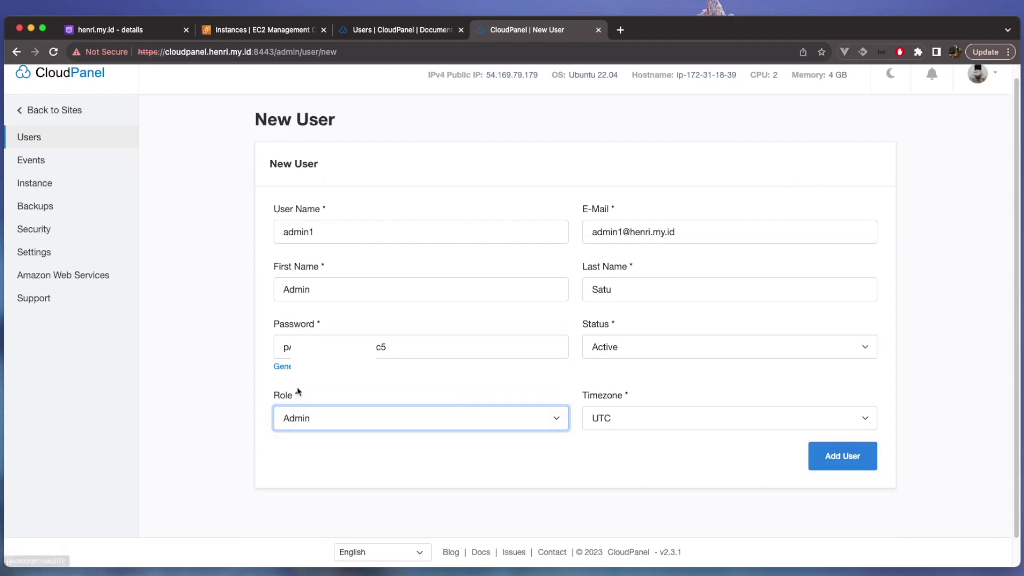
Change the new user's role to Site Manager and timezone to Asia/Jakarta
left_click(320, 418)
left_click(338, 434)
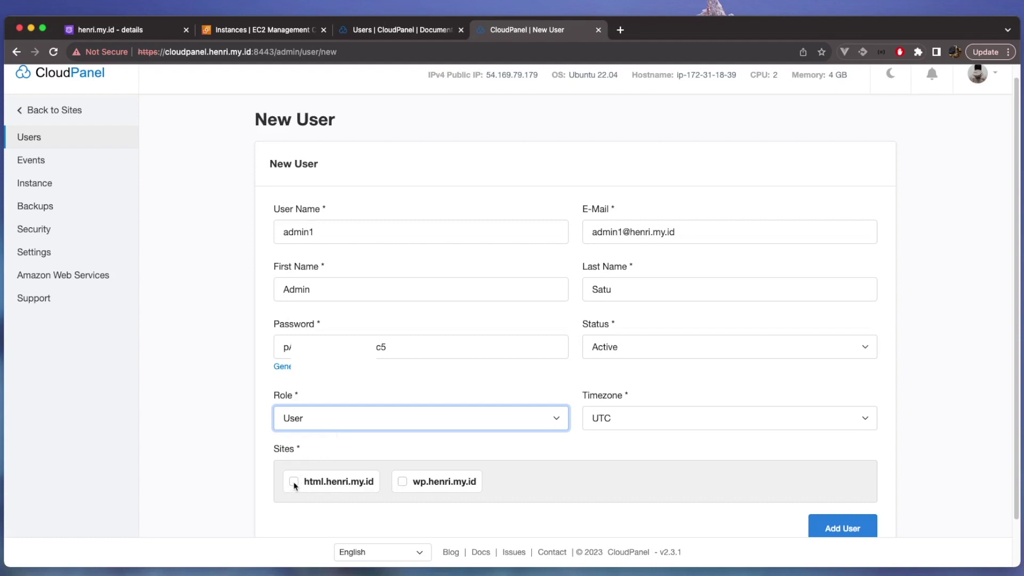
left_click(357, 427)
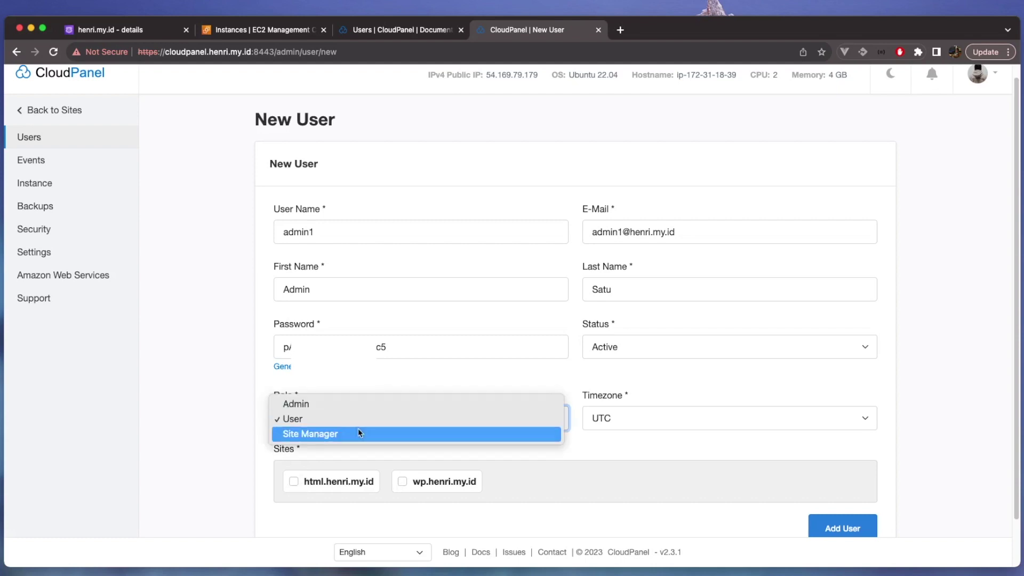
left_click(358, 435)
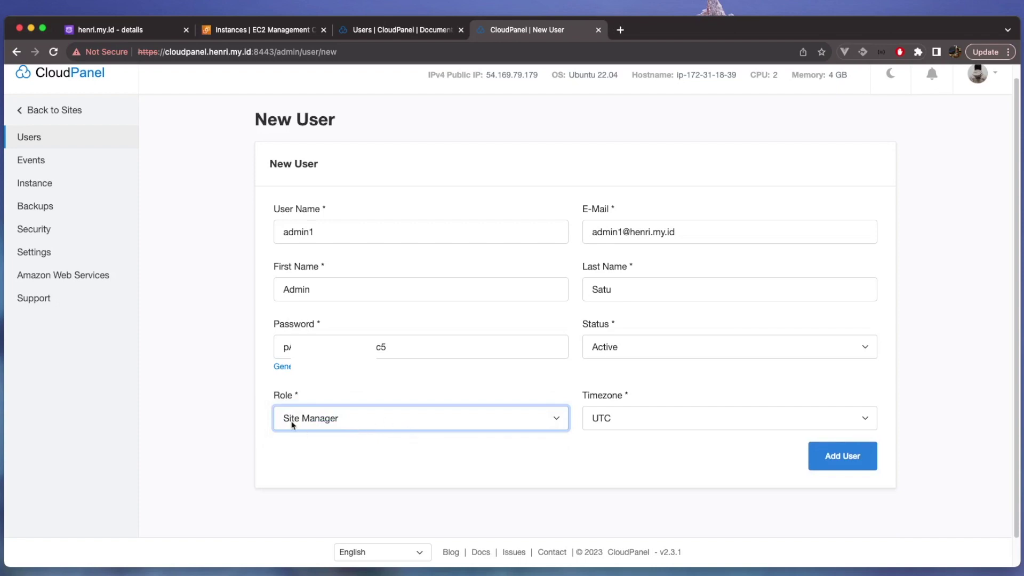
left_click(643, 418)
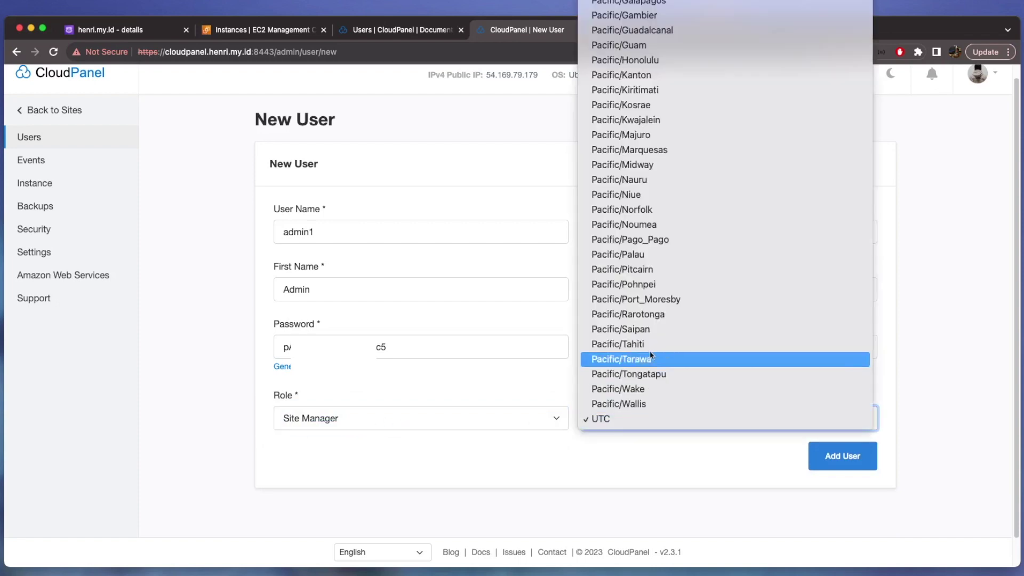
scroll(648, 327, "up", 20)
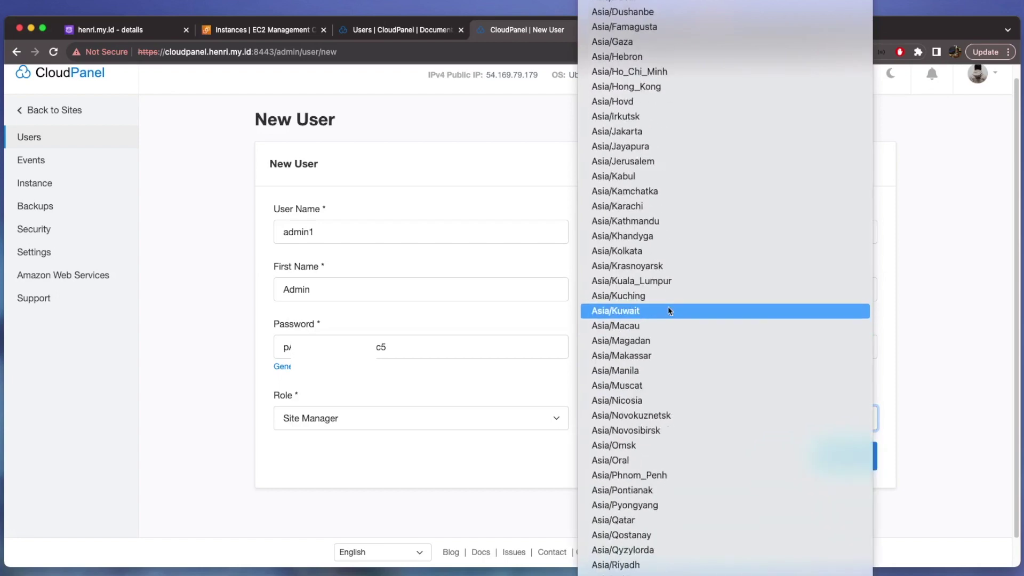
left_click(682, 133)
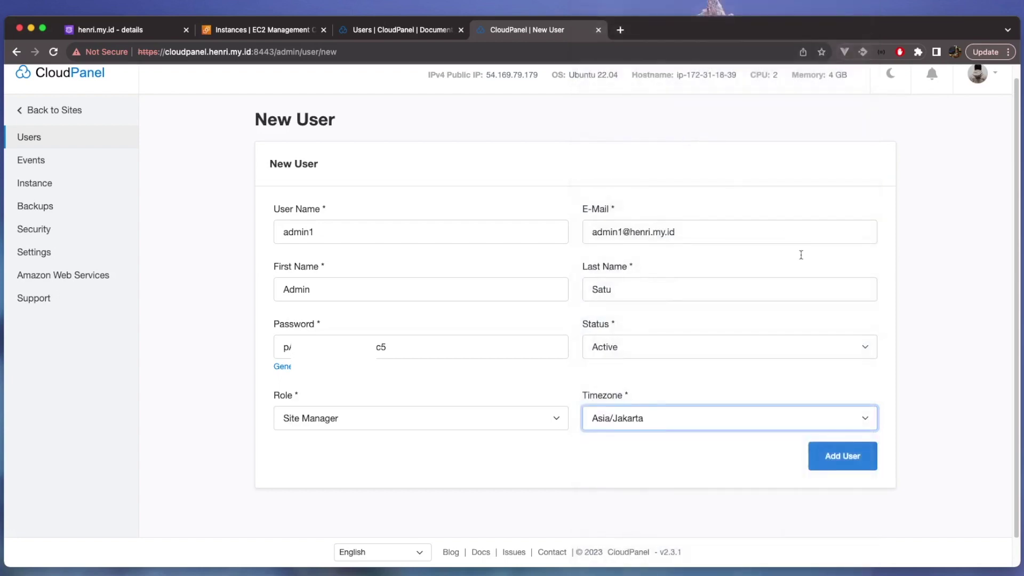
Add the user, check its All sites access, Site Manager role and Active status, then log out
left_click(842, 457)
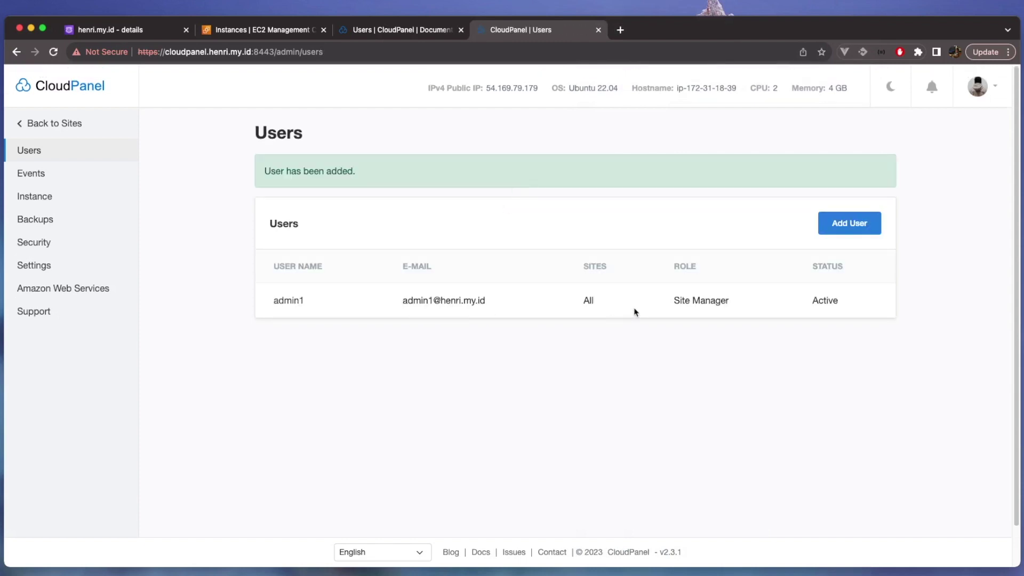
left_click_drag(580, 299, 598, 302)
left_click(581, 270)
left_click_drag(672, 300, 860, 298)
left_click(766, 302)
left_click(859, 299)
left_click(978, 90)
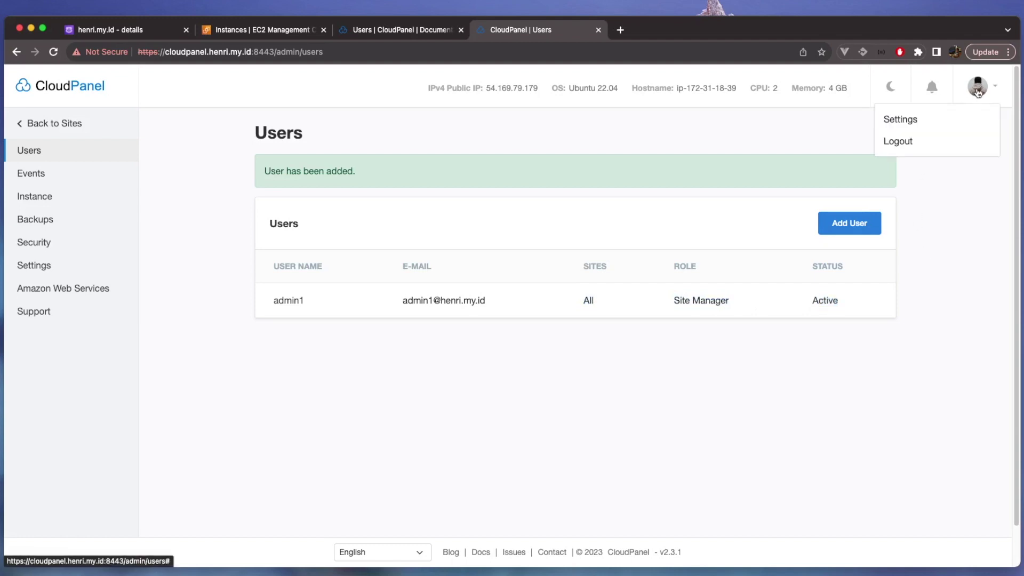
left_click(904, 141)
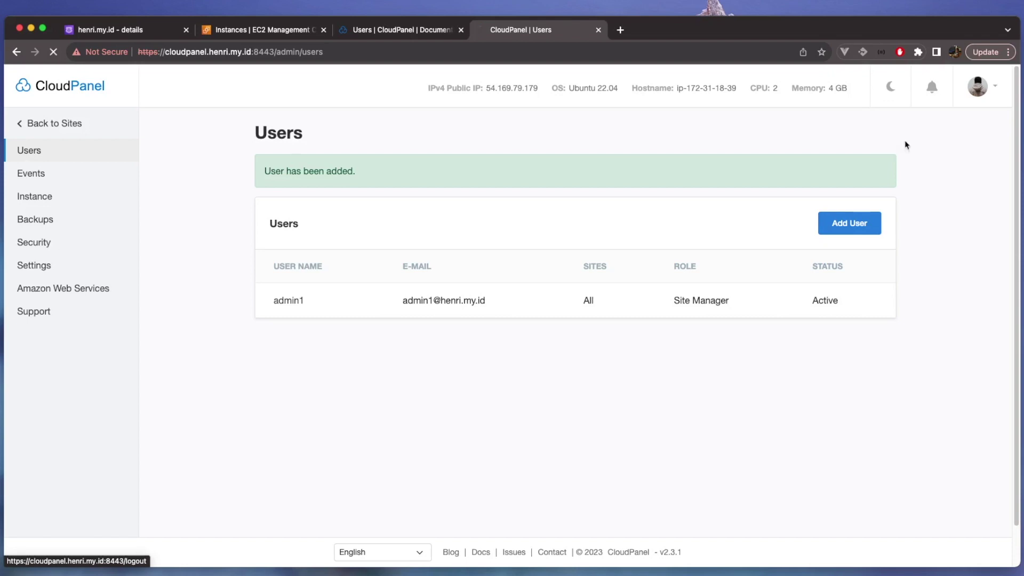
Log in as the new Site Manager using the copied password
type("adnu")
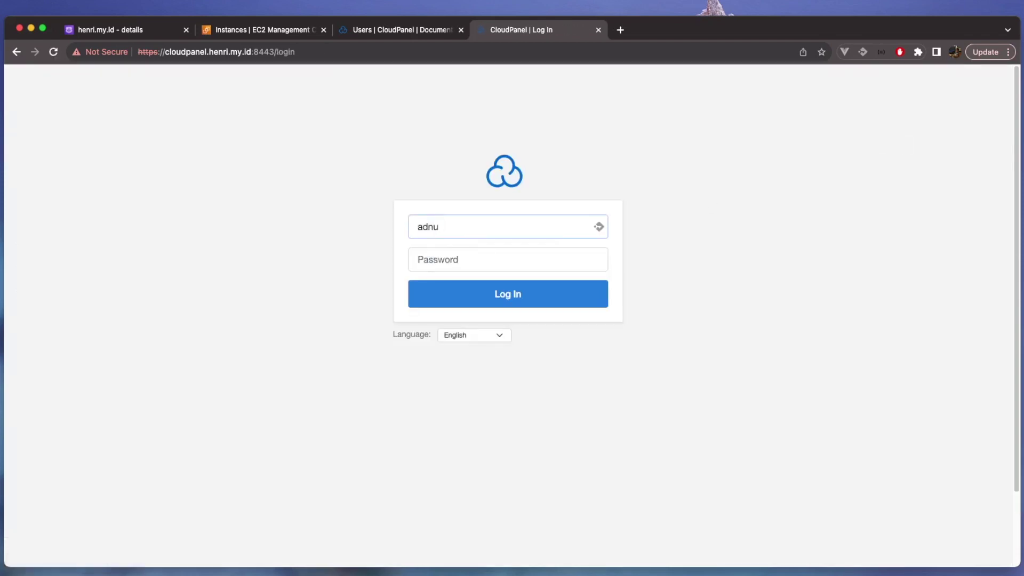
type("bmin1")
key("Tab")
key("super+v")
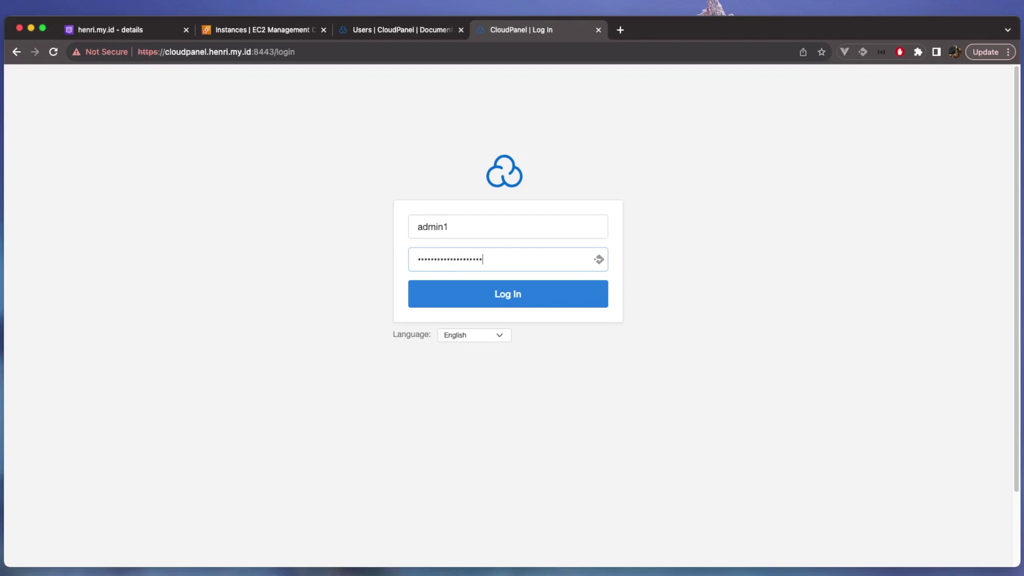
left_click(473, 294)
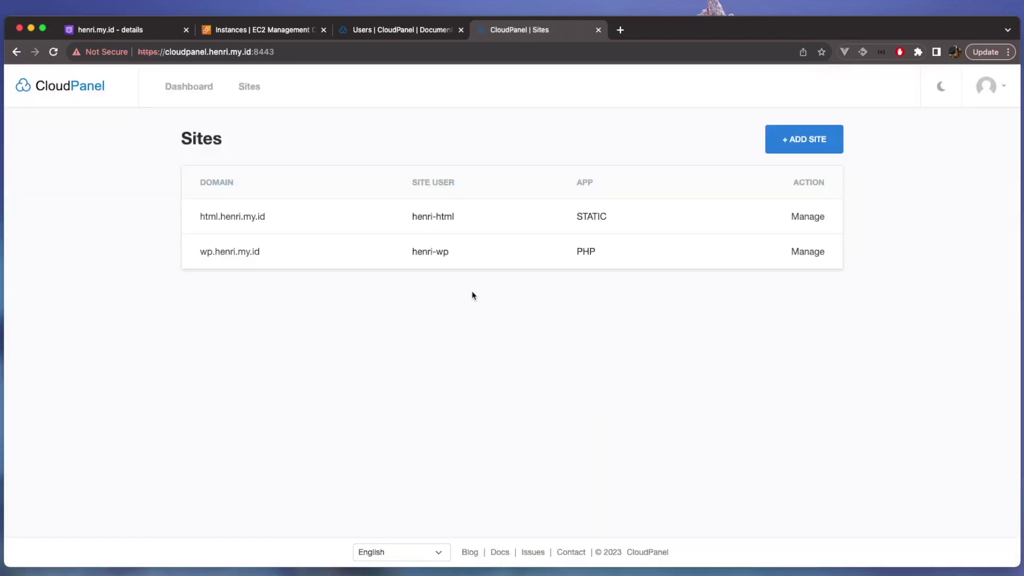
Review the account settings, then go to Sites and begin adding a new site
left_click(986, 87)
left_click(904, 117)
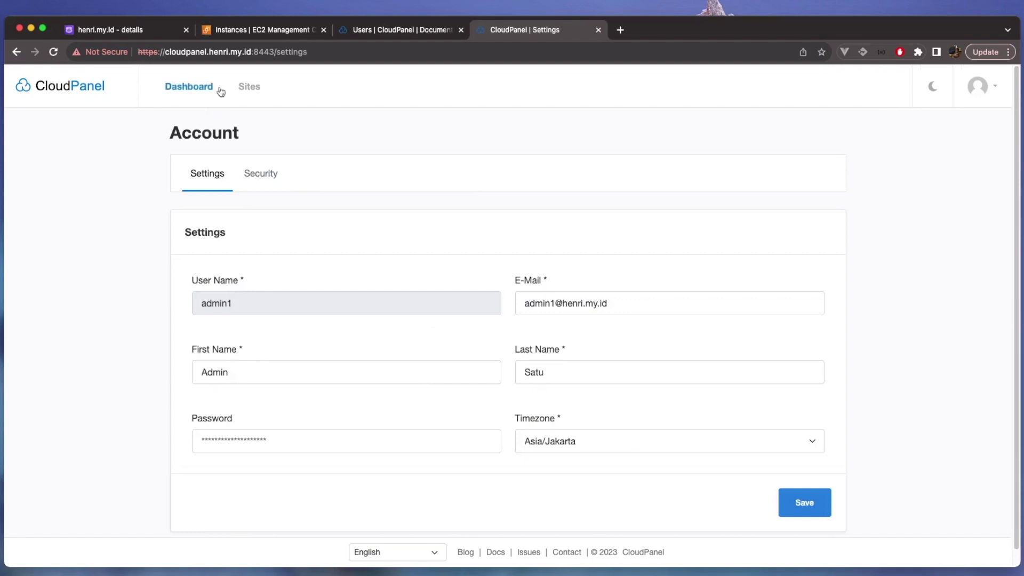
left_click(249, 87)
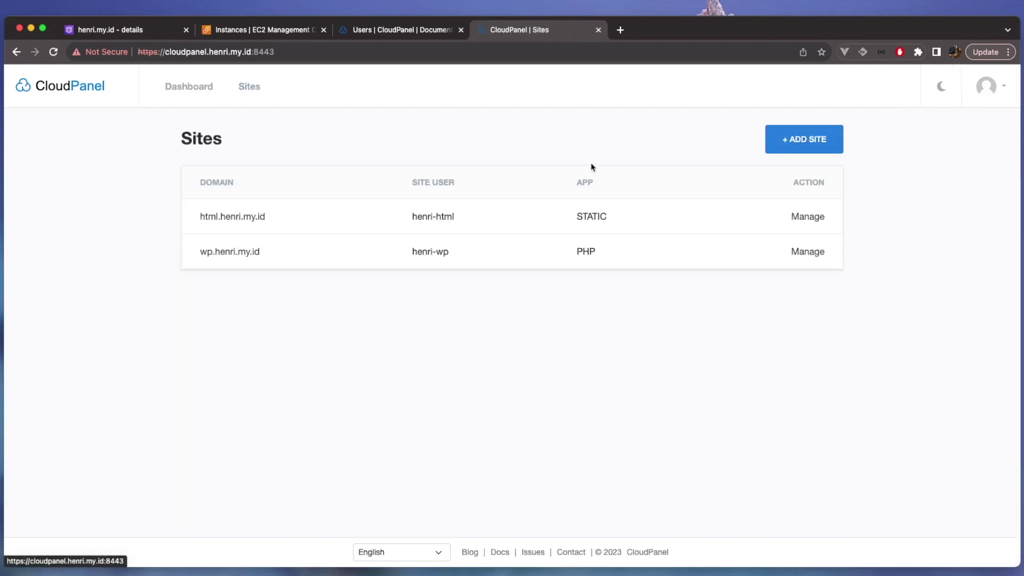
left_click(808, 140)
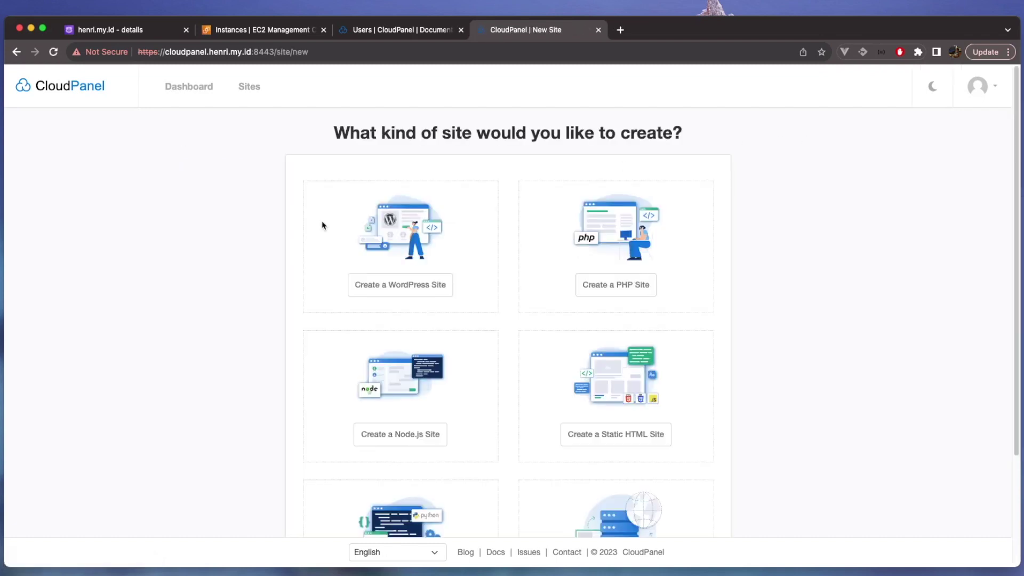
left_click(128, 30)
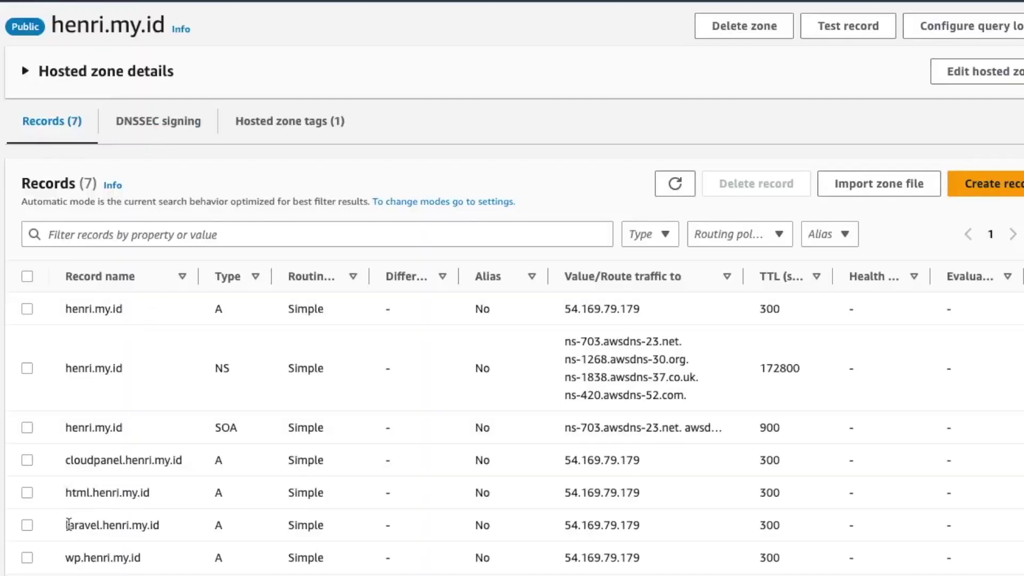
left_click_drag(65, 525, 166, 524)
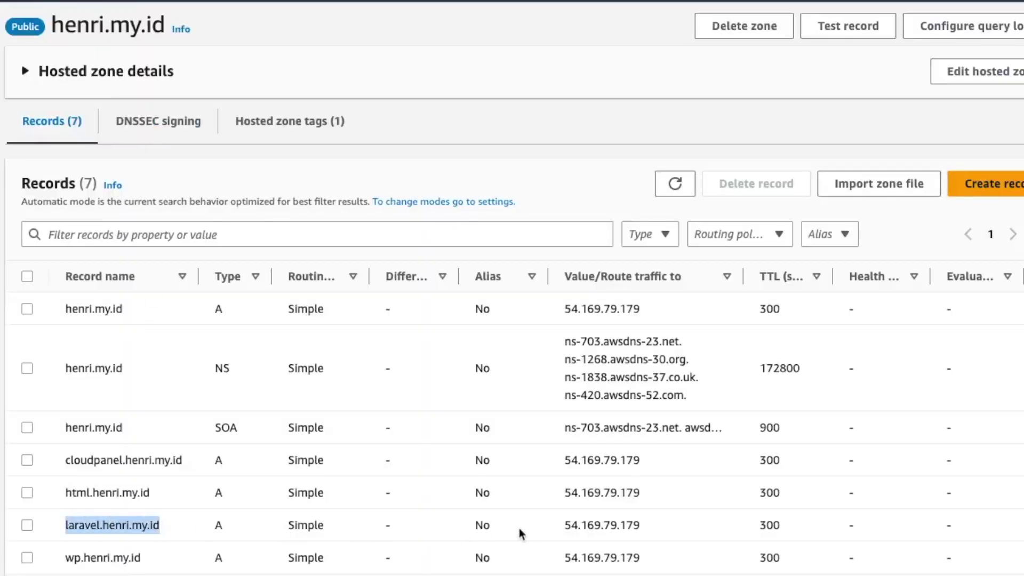
left_click_drag(566, 526, 640, 526)
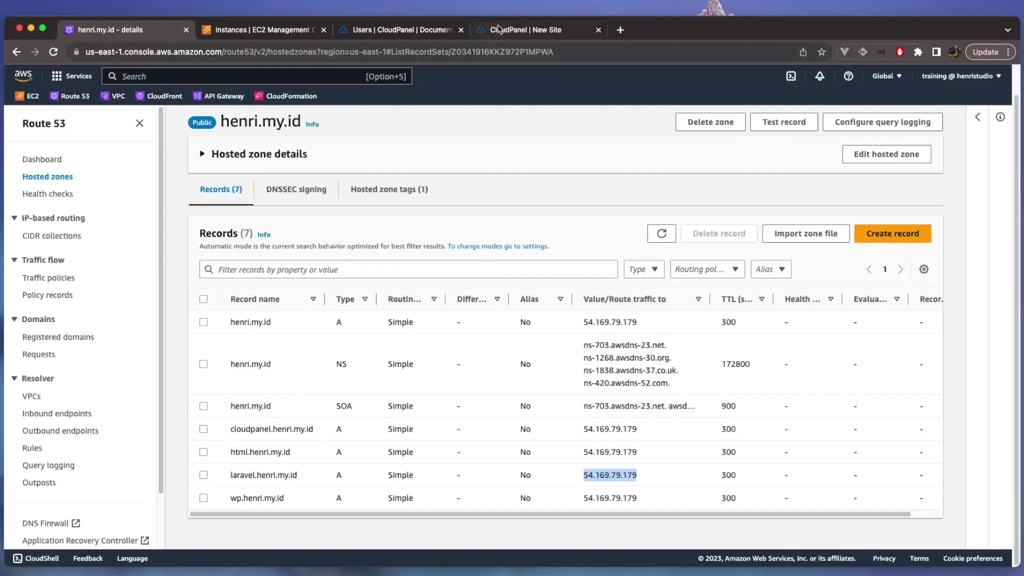
left_click(513, 30)
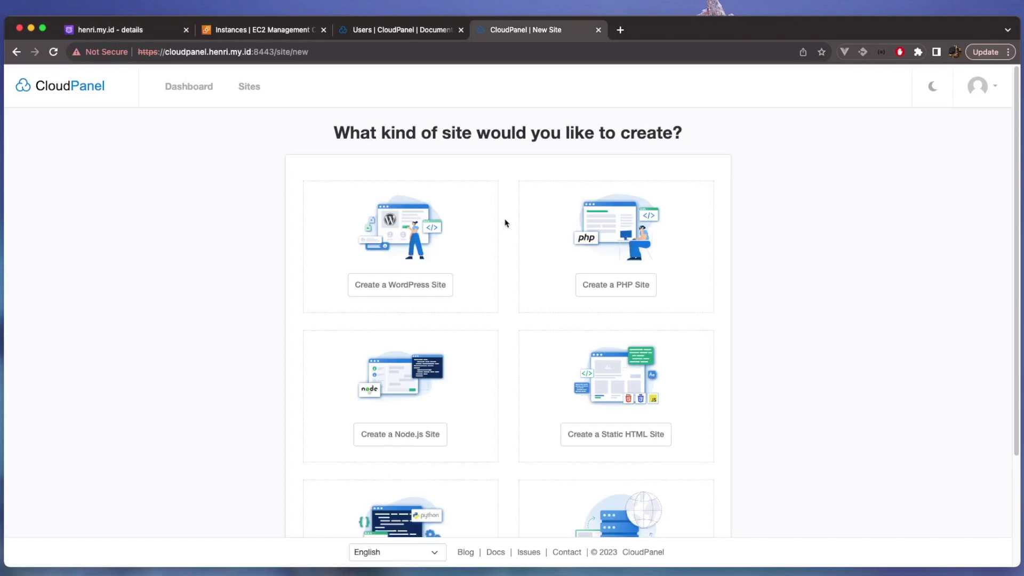
Set up a PHP site using Laravel 10, domain laravel.henri.my.id, and PHP 8.2
left_click(616, 291)
left_click(410, 208)
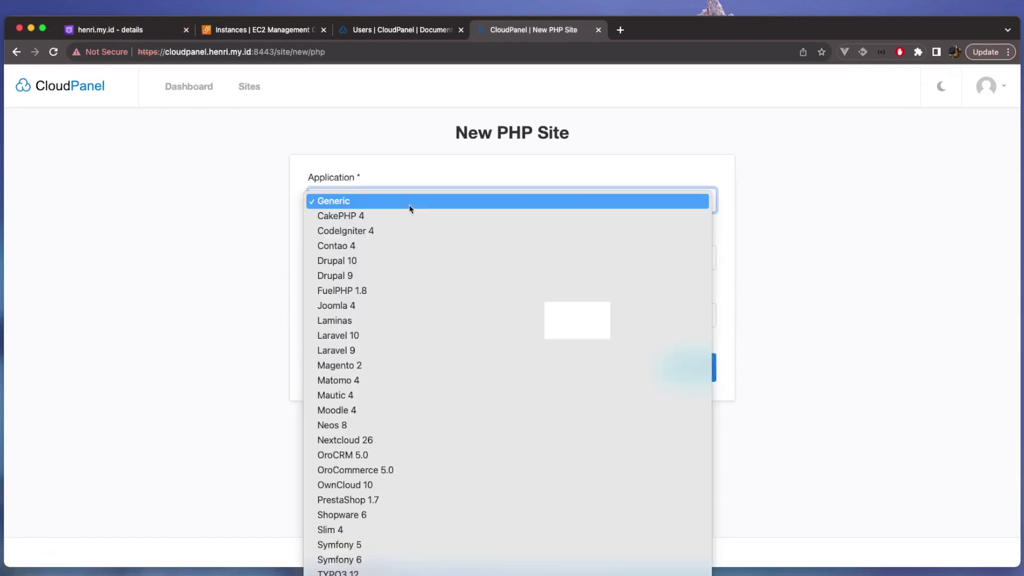
left_click(412, 336)
left_click(346, 255)
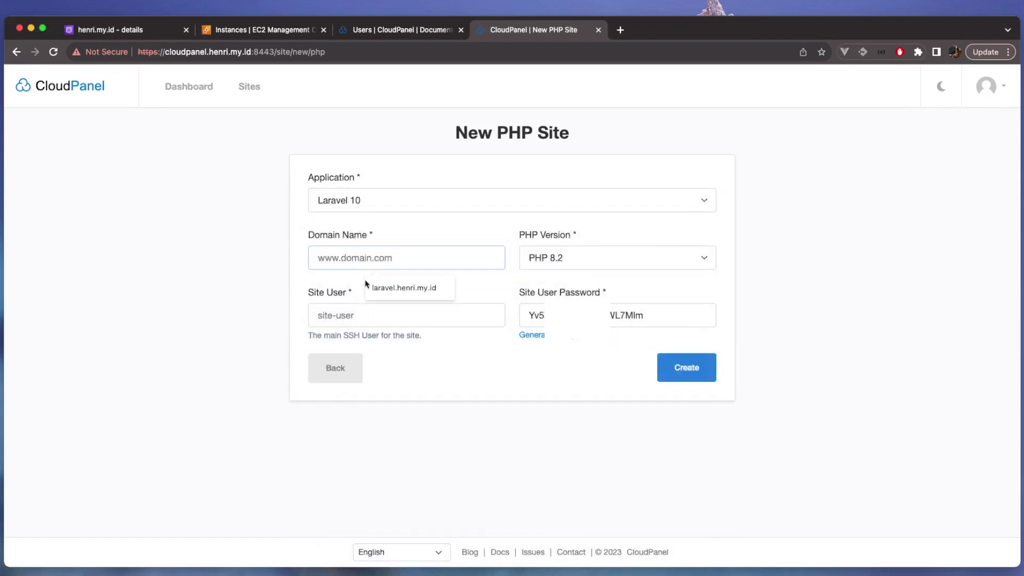
left_click(373, 290)
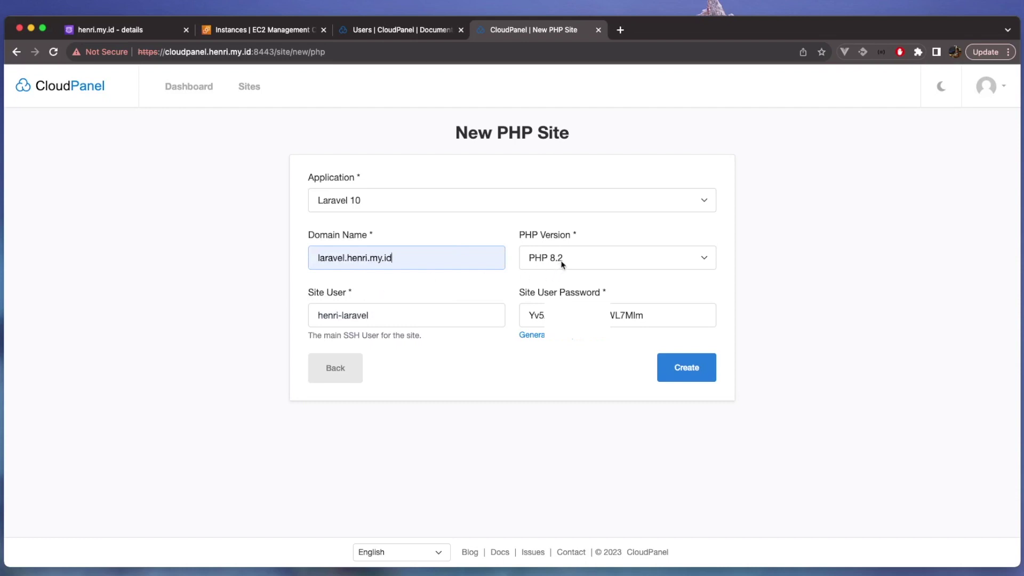
left_click(667, 257)
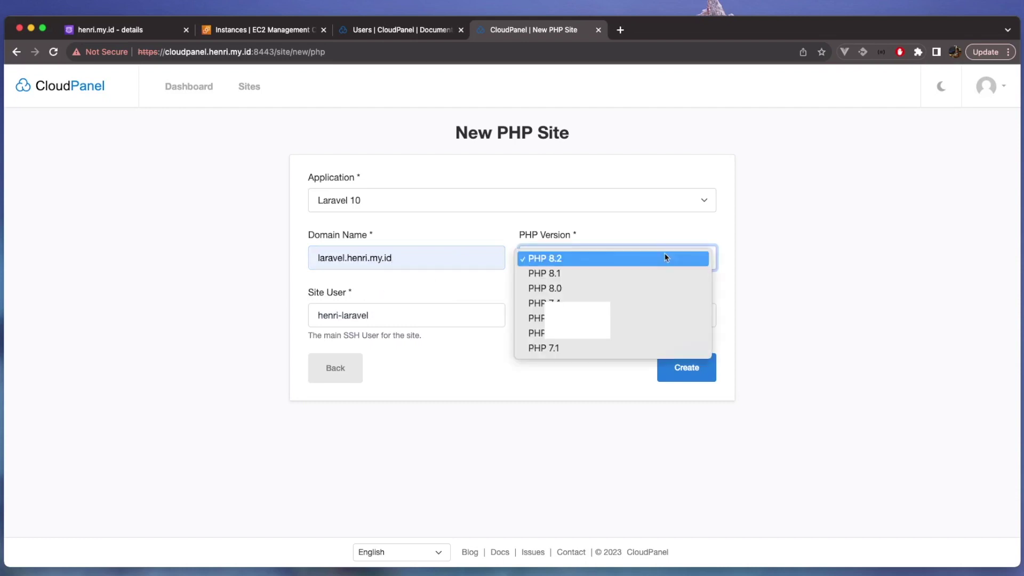
left_click(664, 257)
Copy the generated site user password and create the Laravel site
left_click(377, 315)
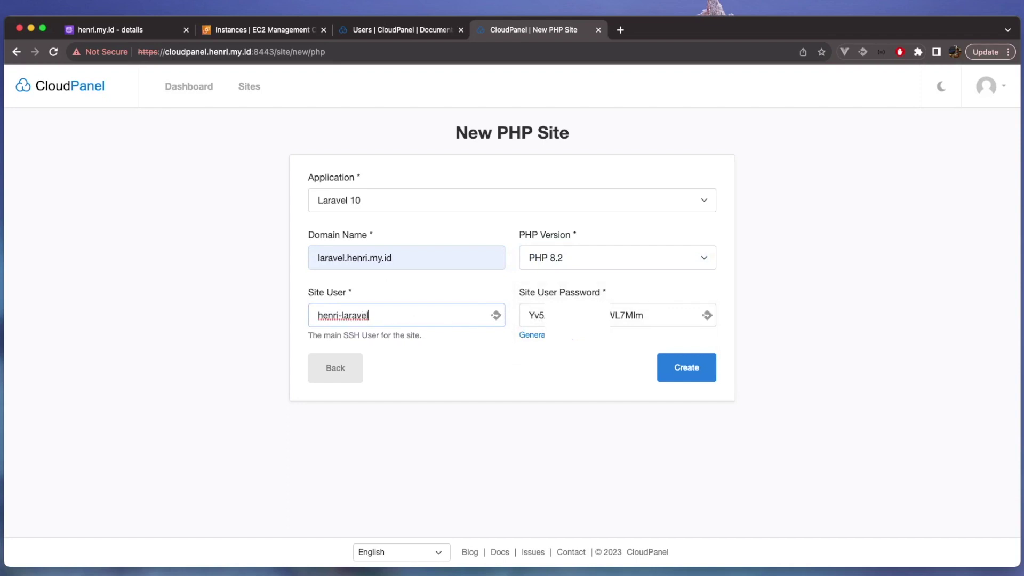
double_click(558, 315)
right_click(557, 315)
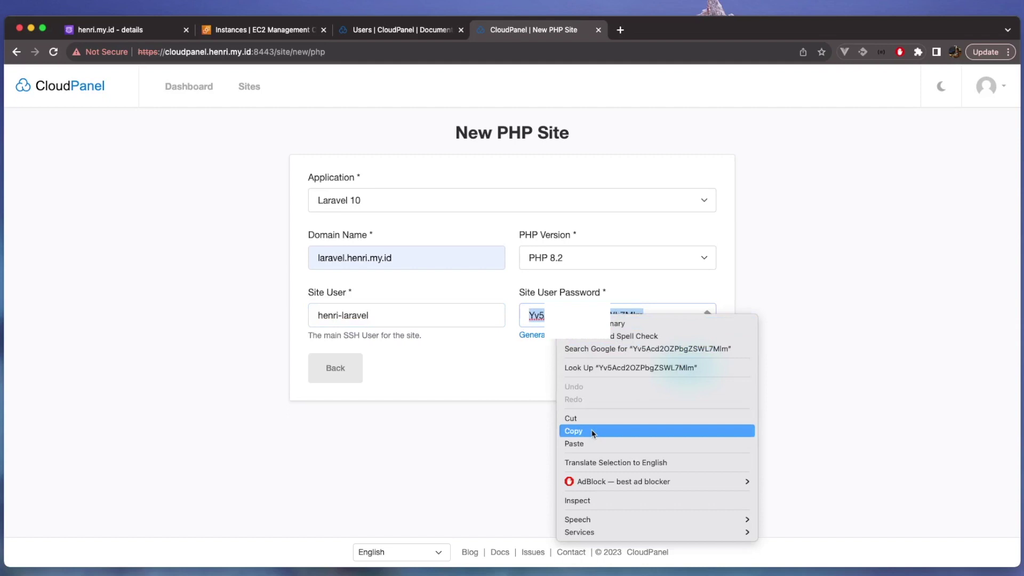
left_click(591, 429)
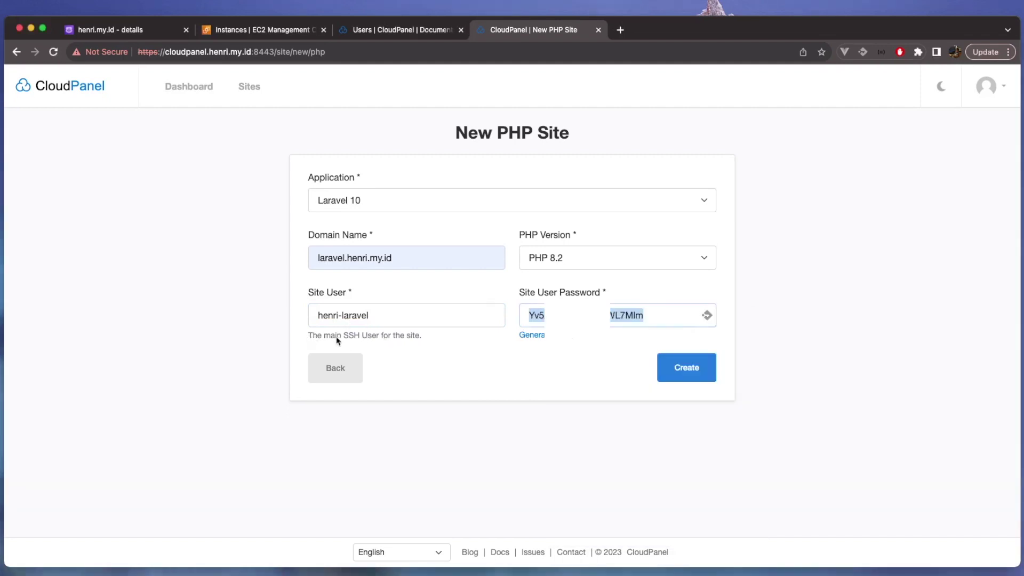
left_click(310, 337)
left_click_drag(310, 337, 432, 340)
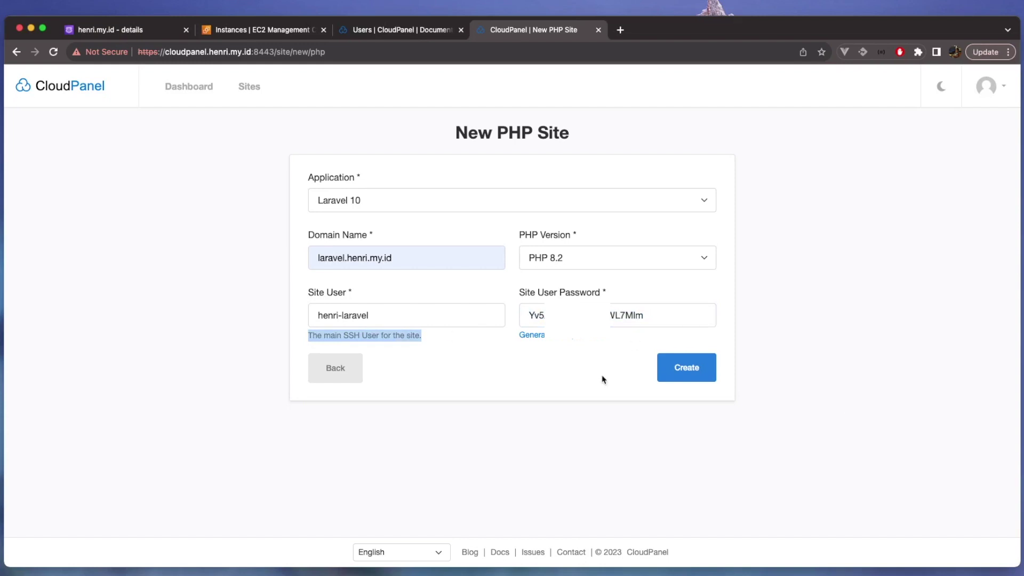
left_click(682, 371)
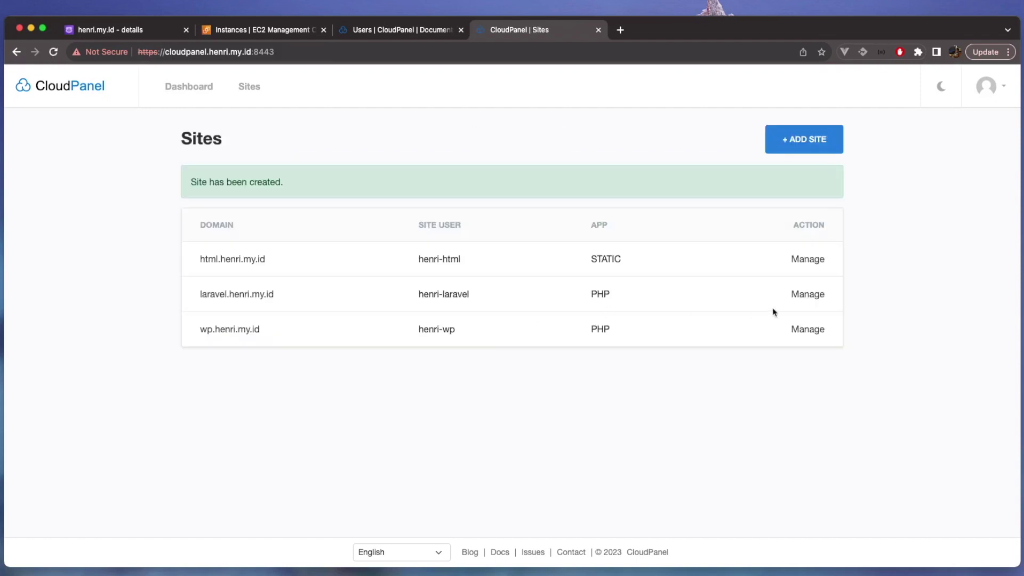
Manage laravel.henri.my.id, browse Varnish Cache, SSL/TLS, Security and File Manager, then open Databases
left_click(807, 295)
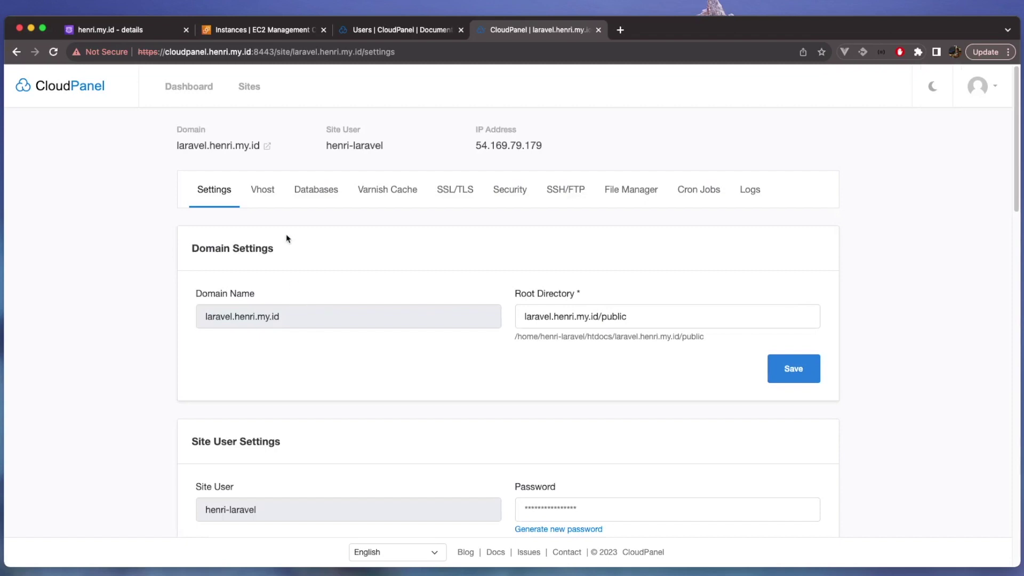
left_click_drag(296, 197, 315, 195)
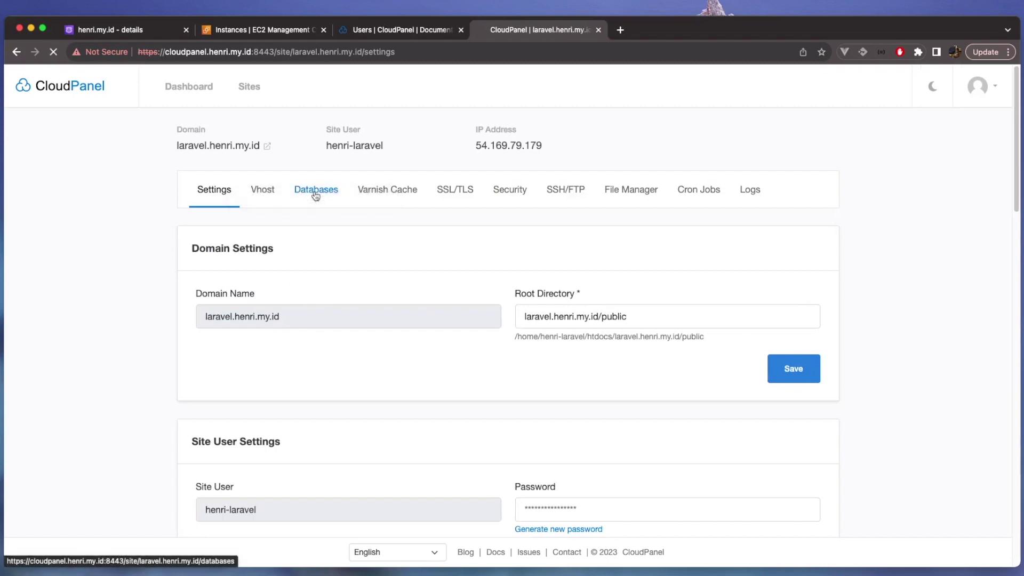
left_click(389, 196)
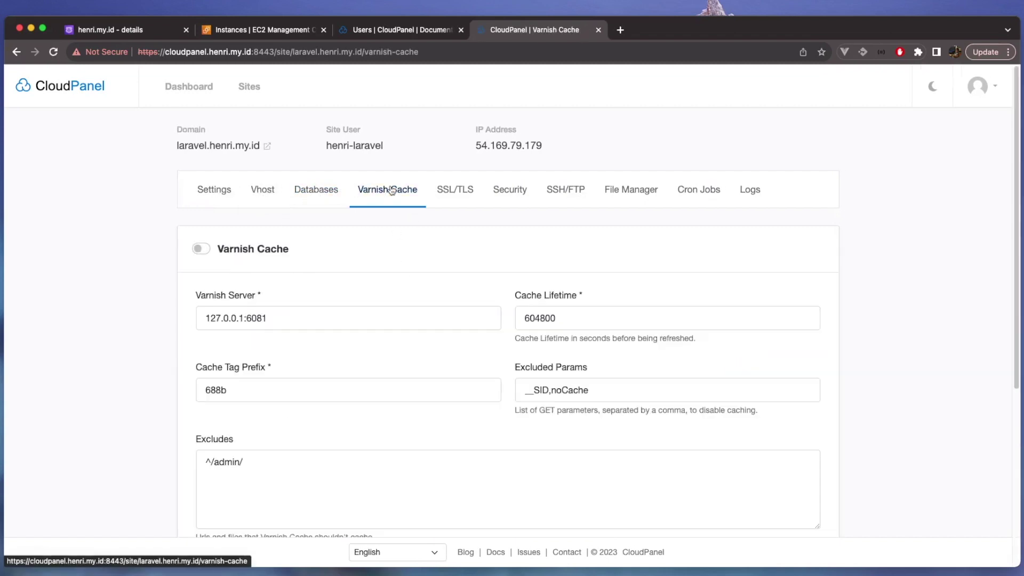
left_click(455, 192)
left_click(514, 190)
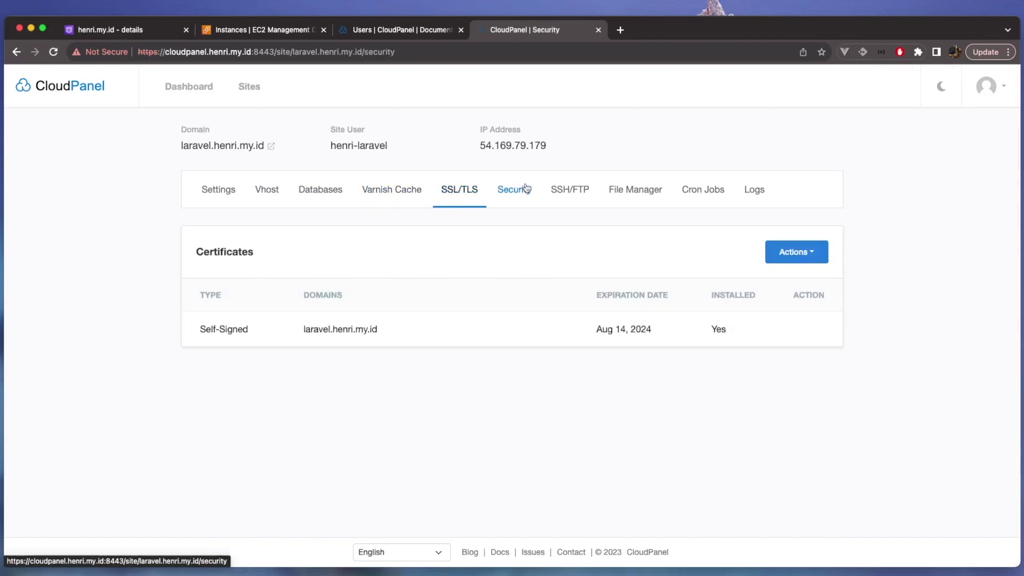
left_click(655, 190)
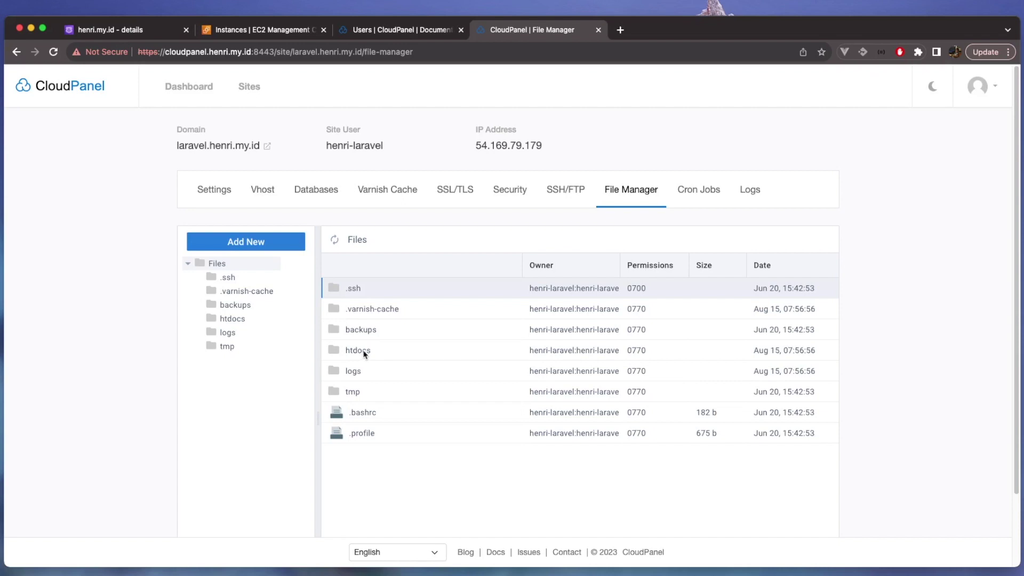
left_click(301, 189)
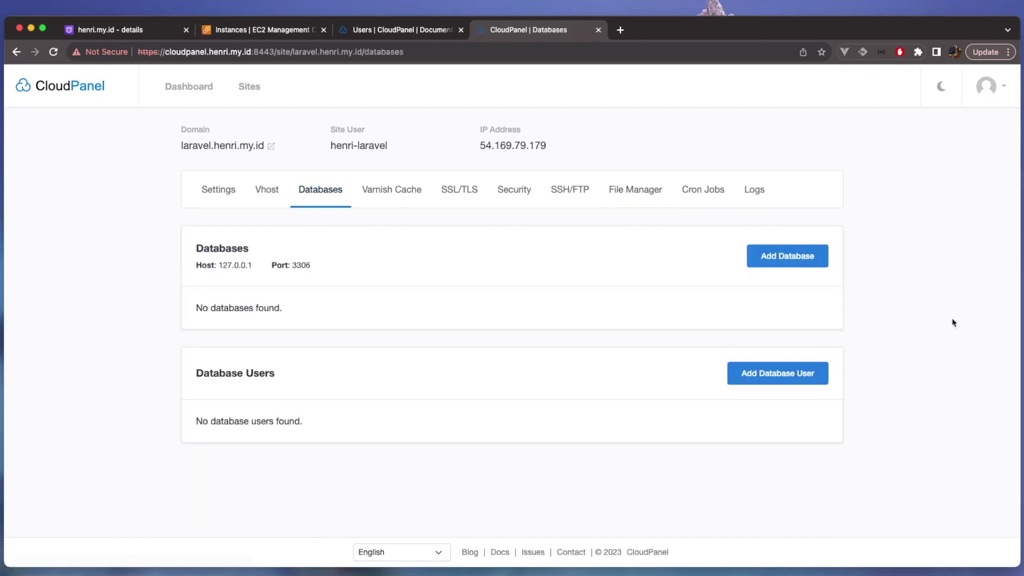
Add database laravel-db with user laravel-user, copying its generated password
left_click(779, 257)
left_click(501, 315)
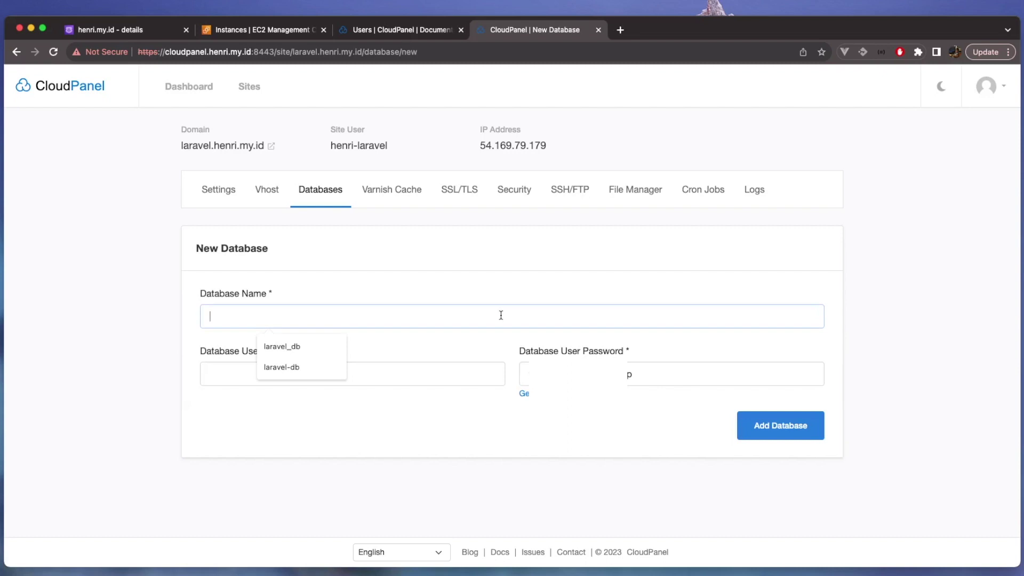
left_click(312, 375)
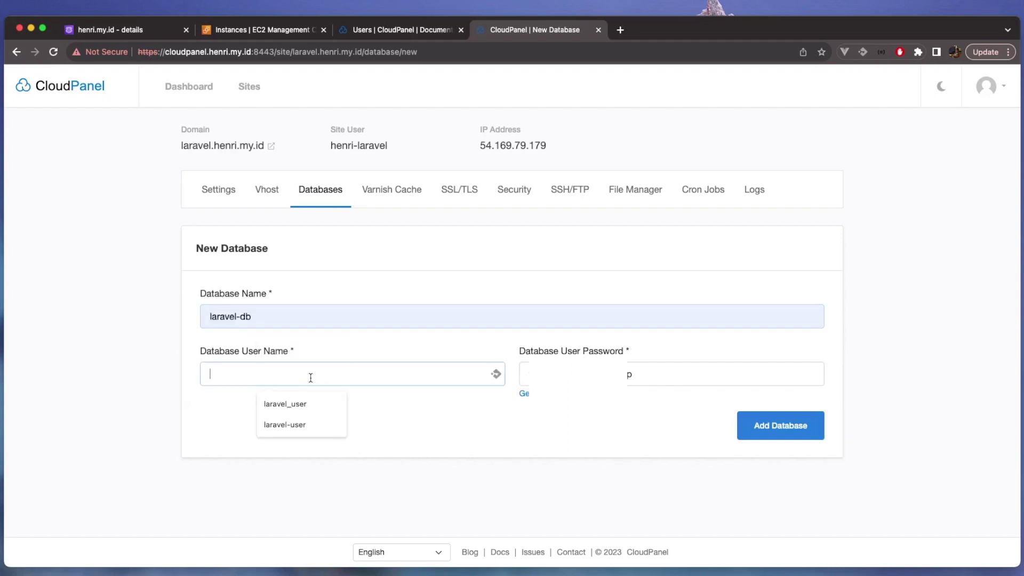
left_click(307, 415)
double_click(600, 373)
right_click(599, 374)
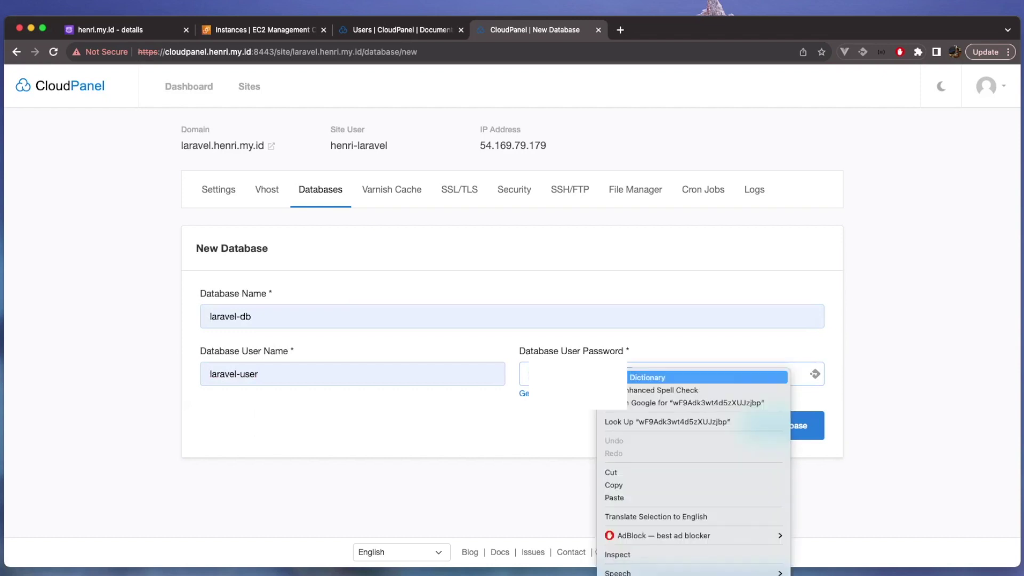
left_click(640, 485)
key("super+Tab")
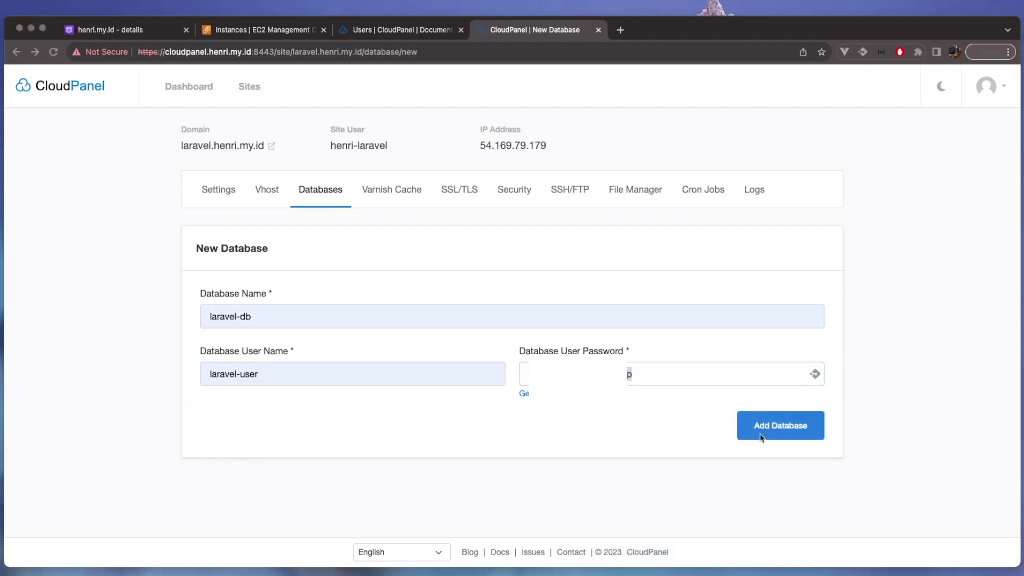
key("super+Tab")
left_click(766, 433)
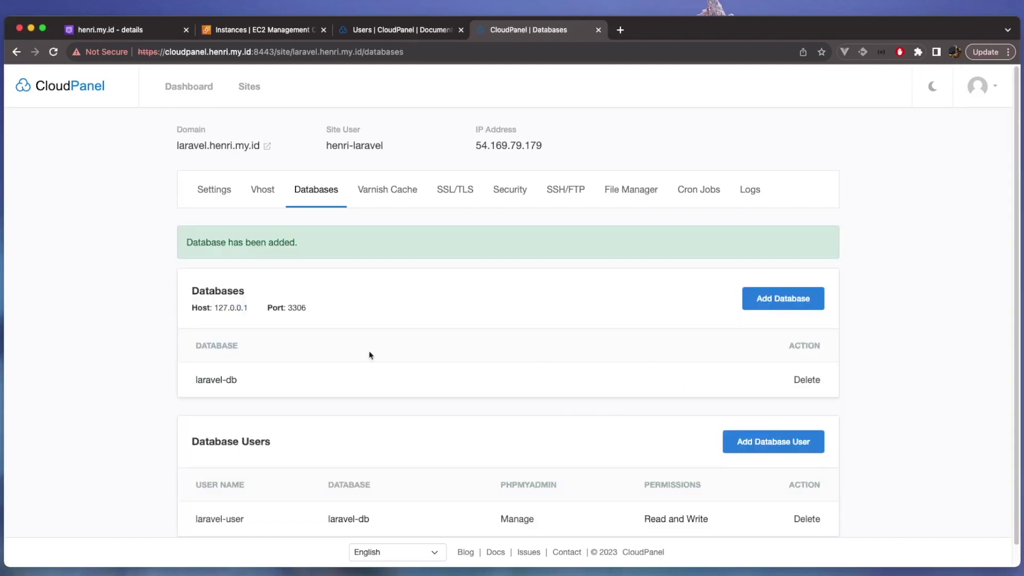
Open laravel-db in phpMyAdmin, close it, and return to the CloudPanel documentation
triple_click(194, 387)
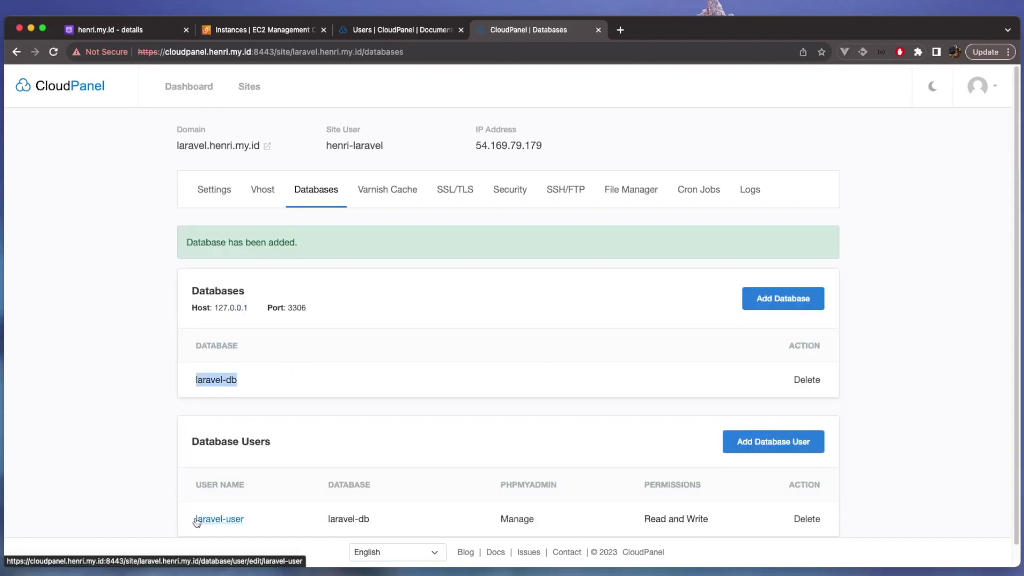
left_click(517, 519)
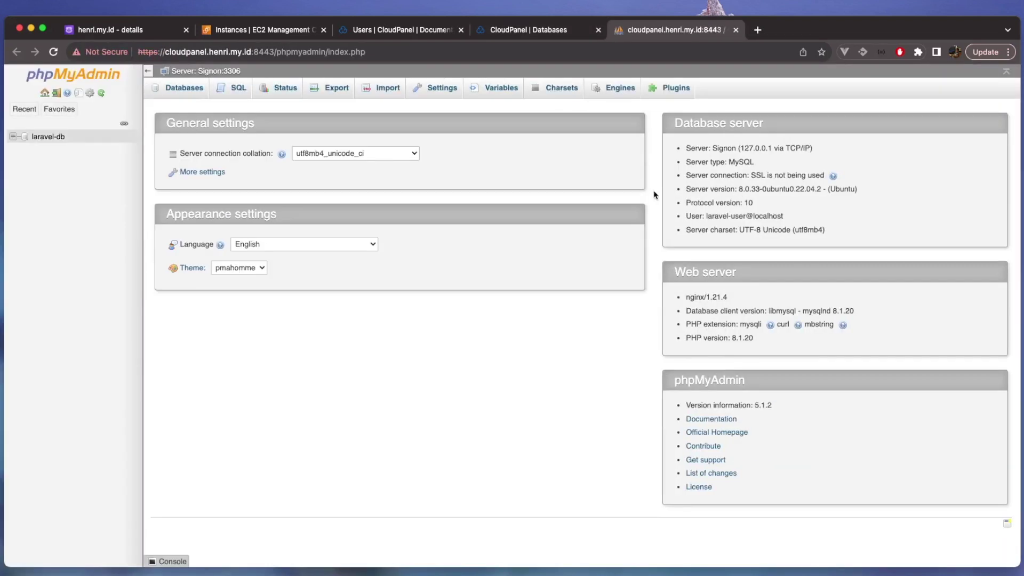
left_click(737, 31)
left_click(368, 32)
Read the Laravel project commands (folder delete, composer create-project), then switch to the SSH terminal
scroll(73, 322, "down", 10)
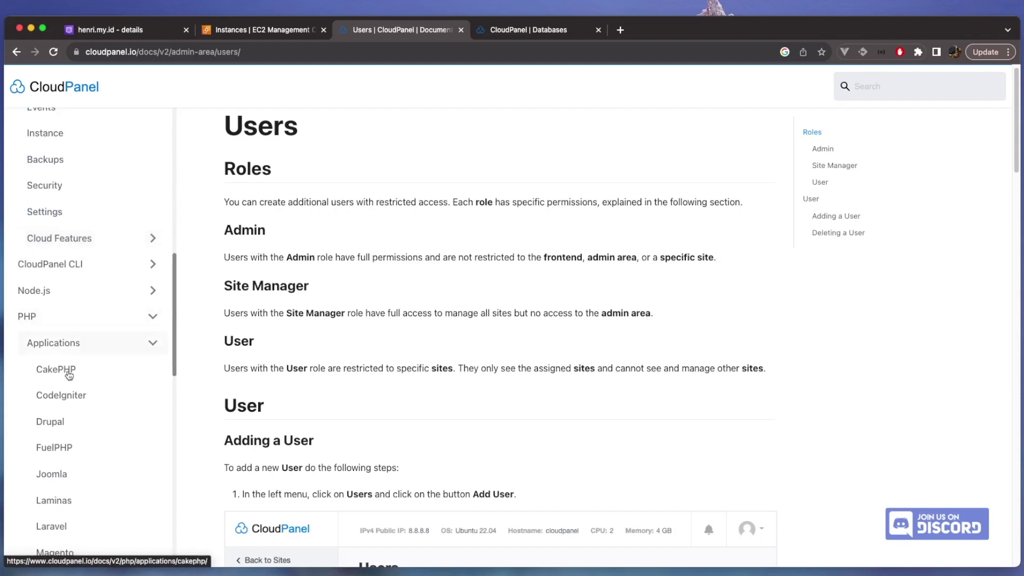
scroll(64, 419, "down", 4)
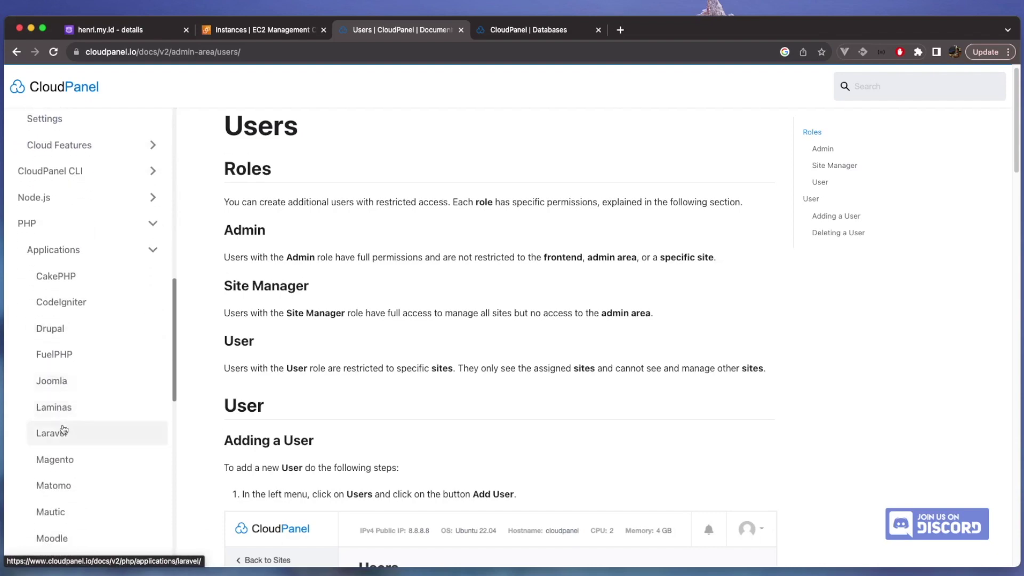
left_click(63, 429)
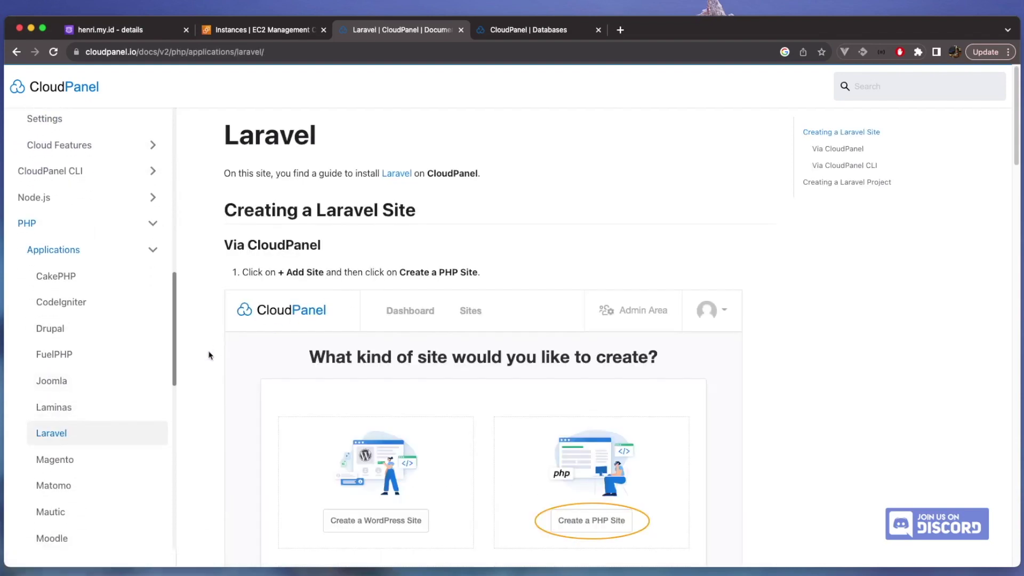
scroll(209, 355, "down", 20)
scroll(213, 354, "up", 3)
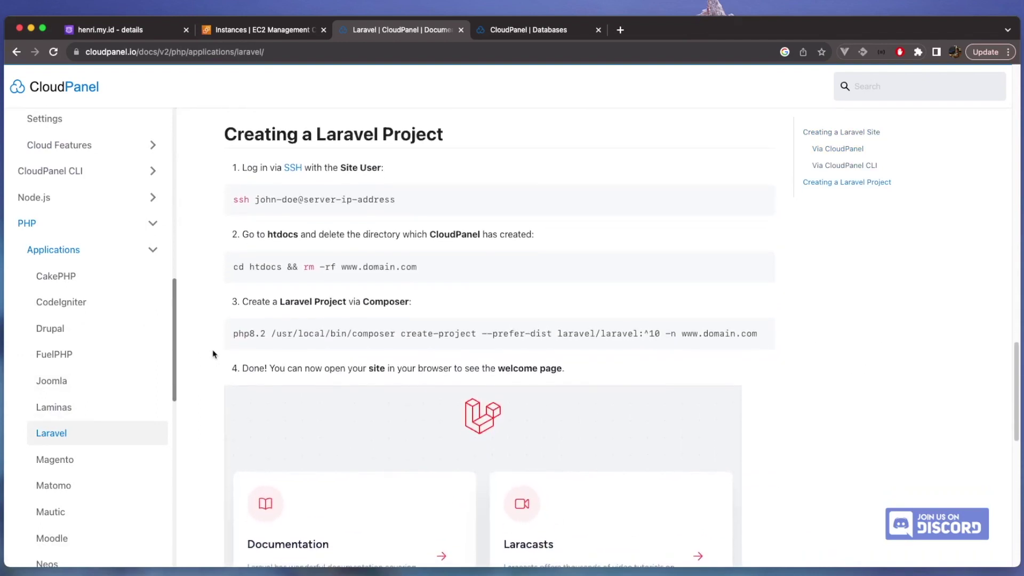
scroll(213, 354, "down", 1)
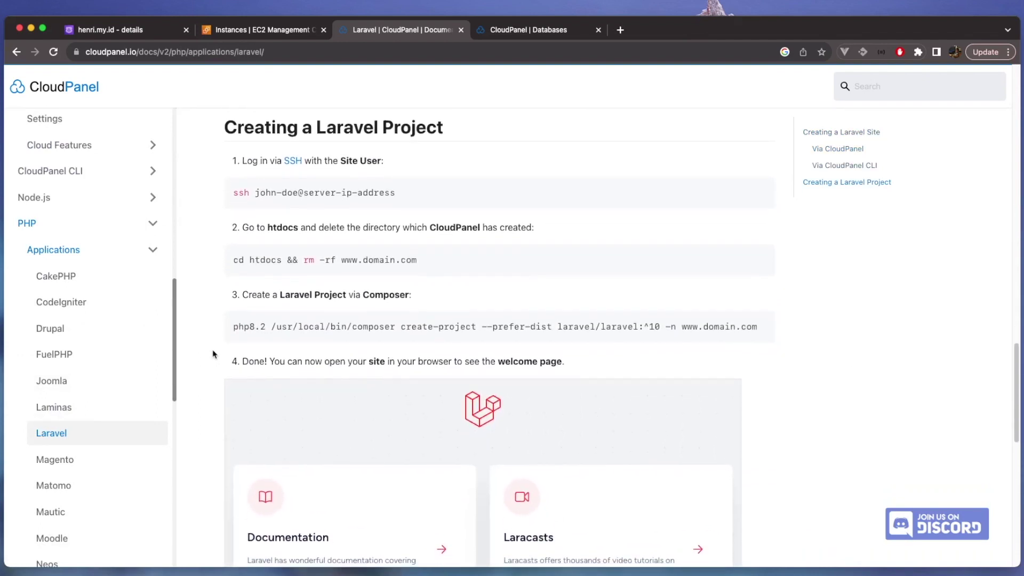
left_click_drag(342, 260, 418, 262)
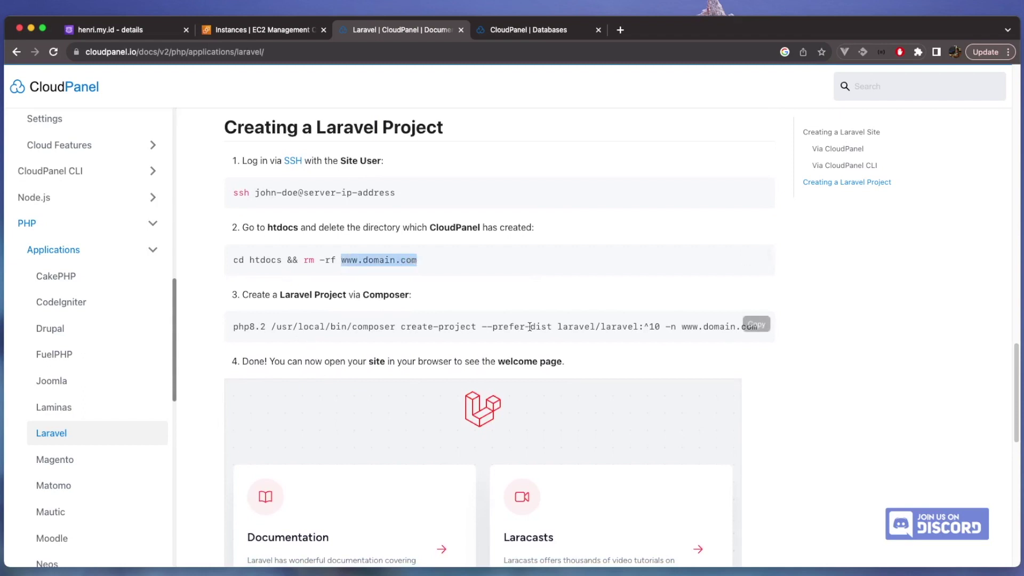
left_click_drag(530, 326, 655, 326)
left_click(210, 341)
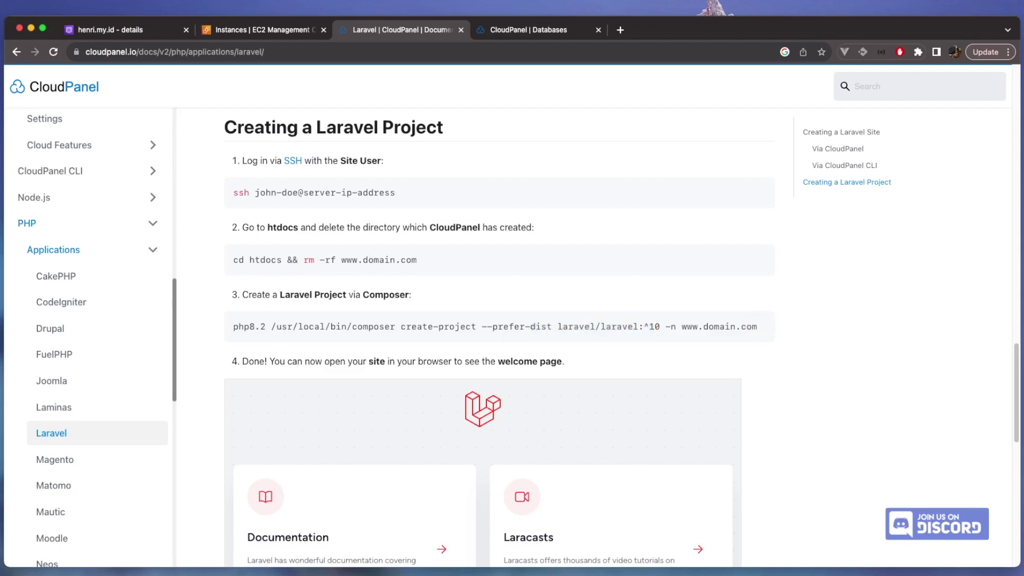
key("super+Tab")
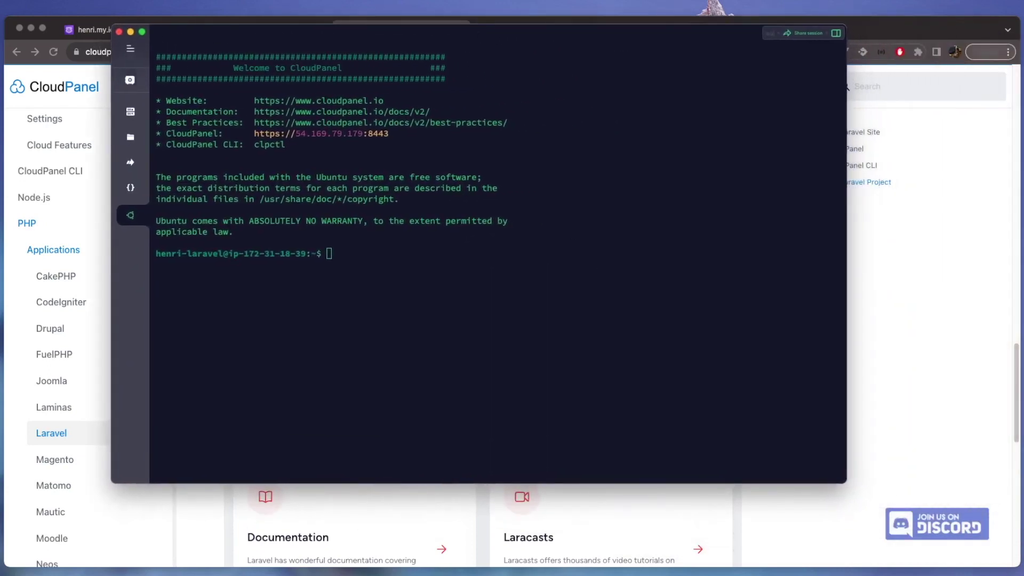
Set the Termius terminal text size to 30
left_click(32, 21)
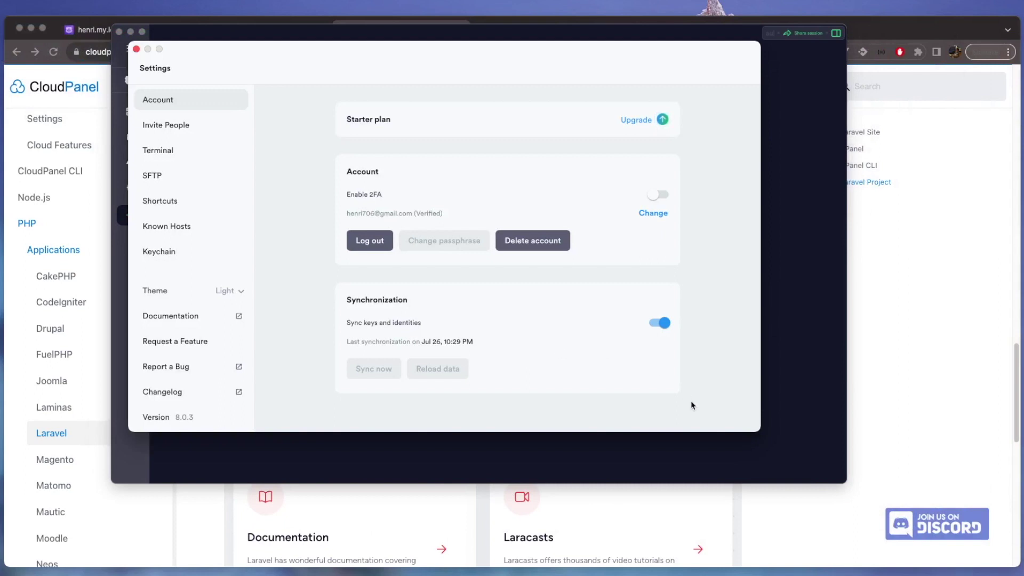
left_click(180, 151)
left_click(656, 384)
left_click(602, 387)
type("30")
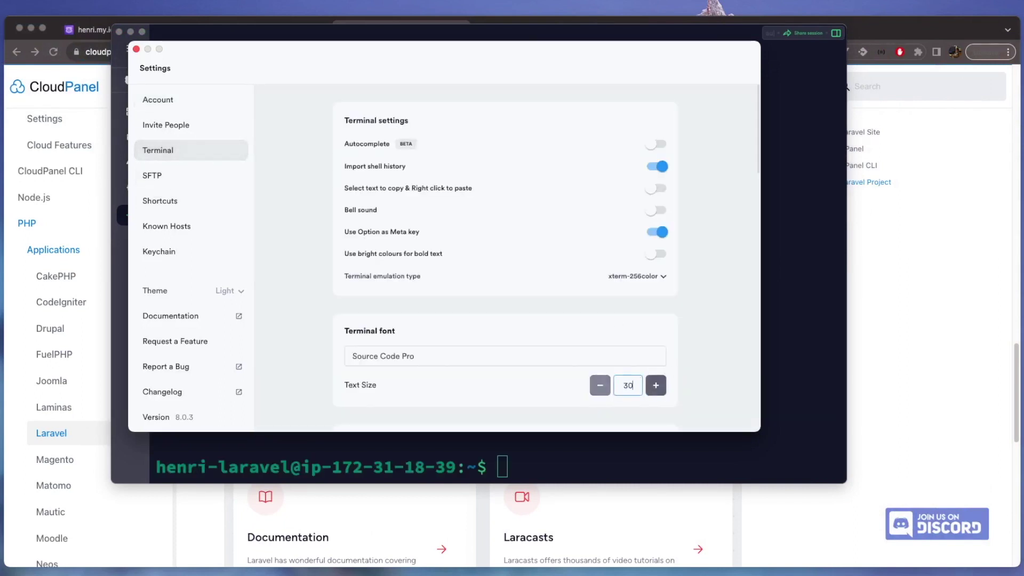
left_click(136, 49)
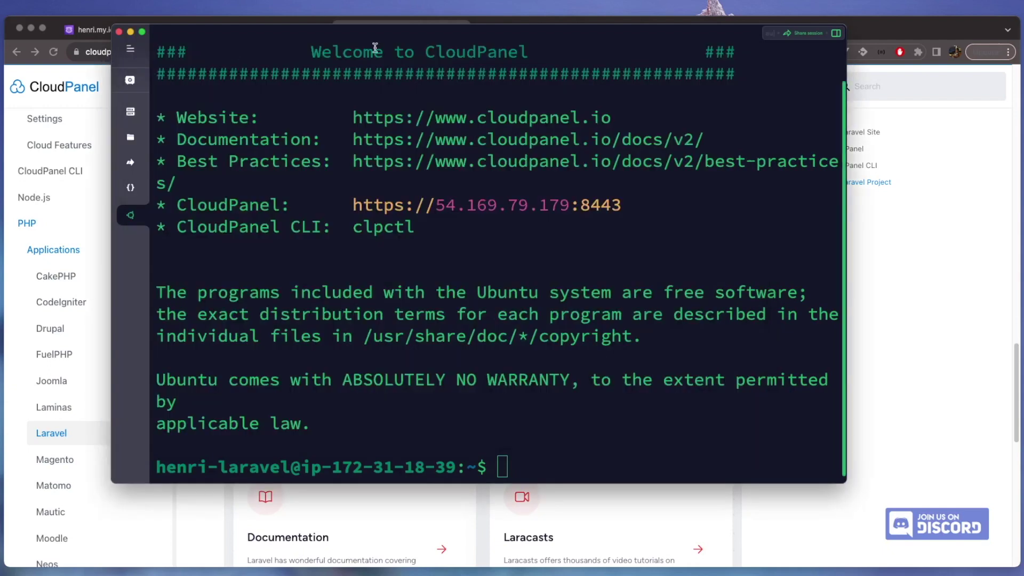
Move the terminal window aside and select the site user name in the prompt
left_click_drag(397, 36, 364, 45)
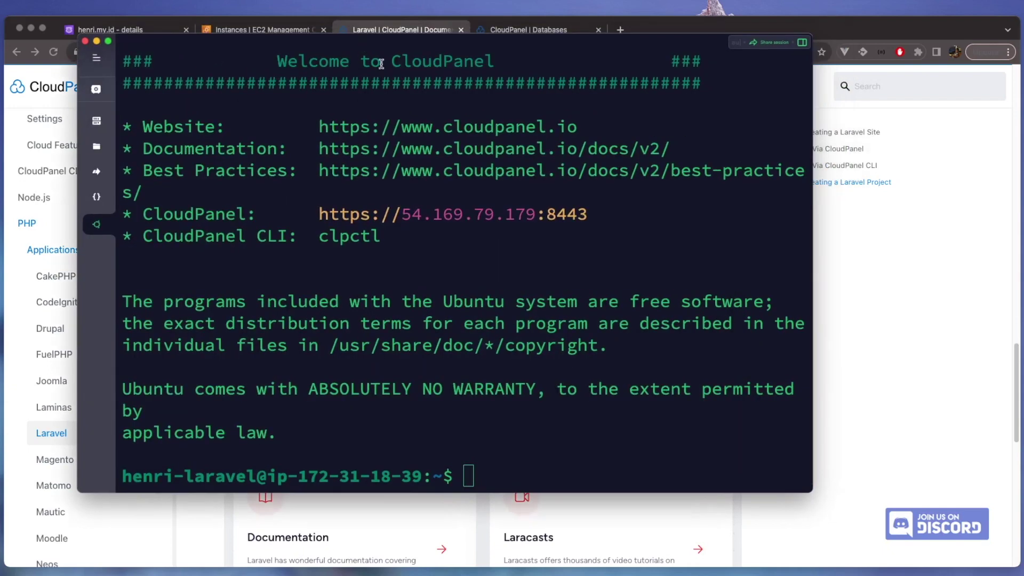
double_click(124, 477)
left_click(126, 478)
left_click_drag(126, 477, 266, 477)
key("super+Tab")
left_click(504, 30)
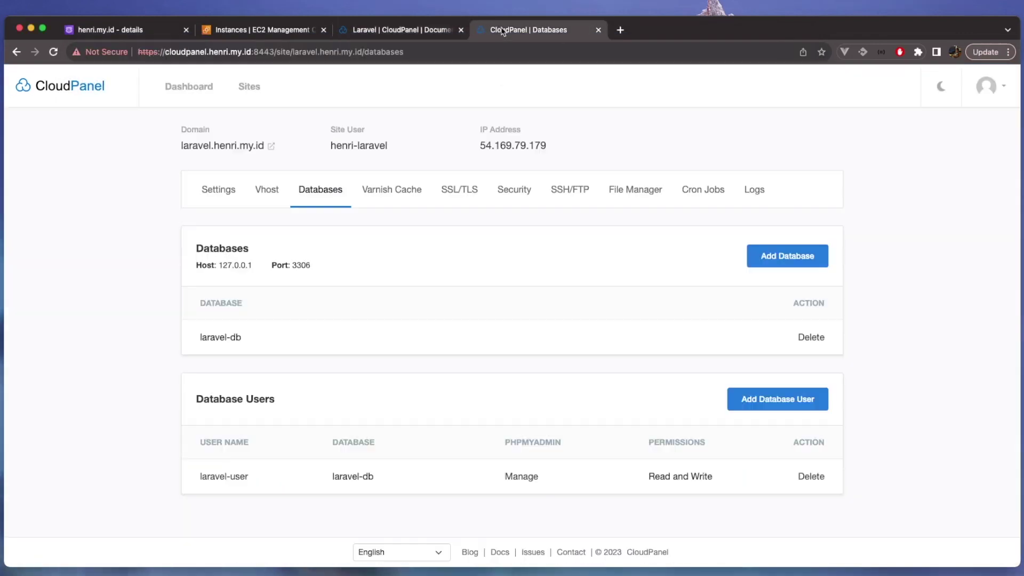
left_click_drag(331, 145, 413, 149)
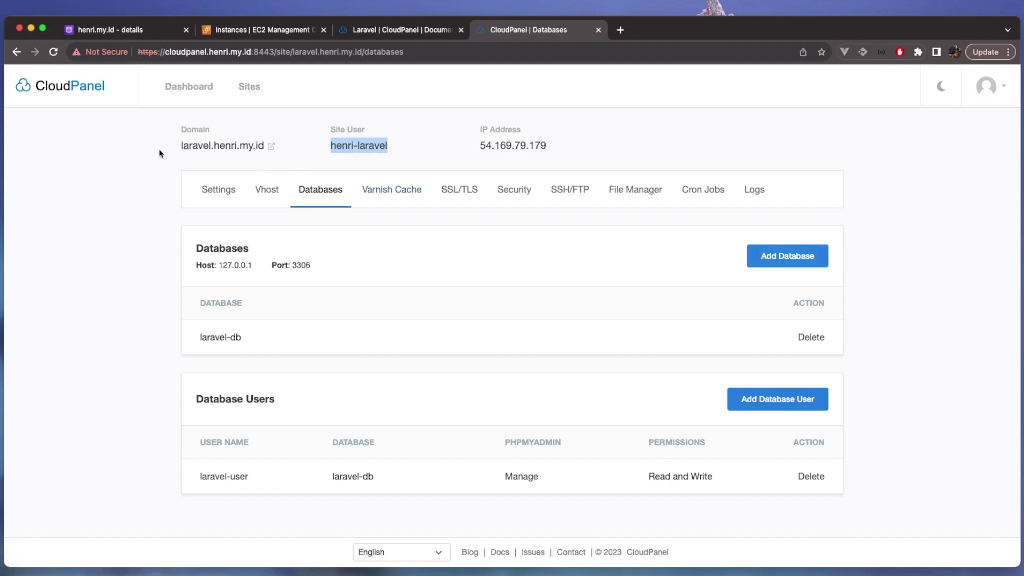
left_click_drag(161, 151, 257, 155)
left_click_drag(343, 156, 384, 156)
left_click(408, 31)
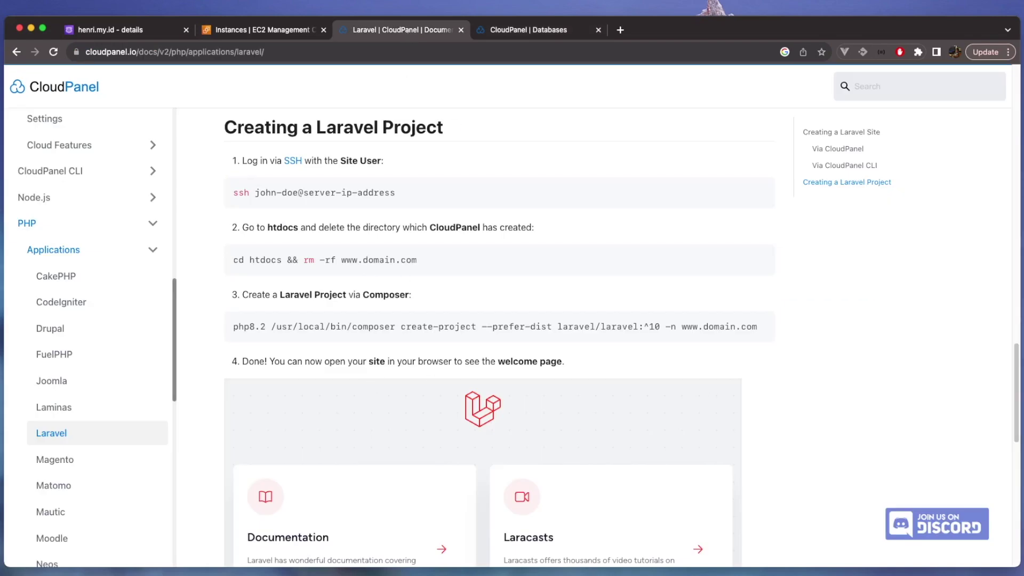
key("super+Tab")
Check the current directory and home contents, then move into htdocs and list it
type("pwd")
key("Return")
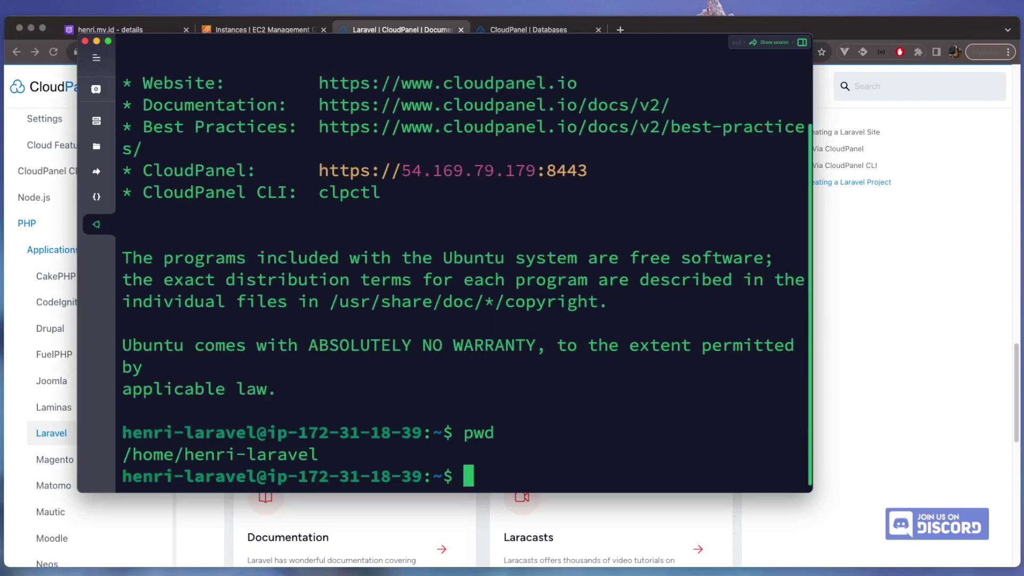
type("ls")
key("Return")
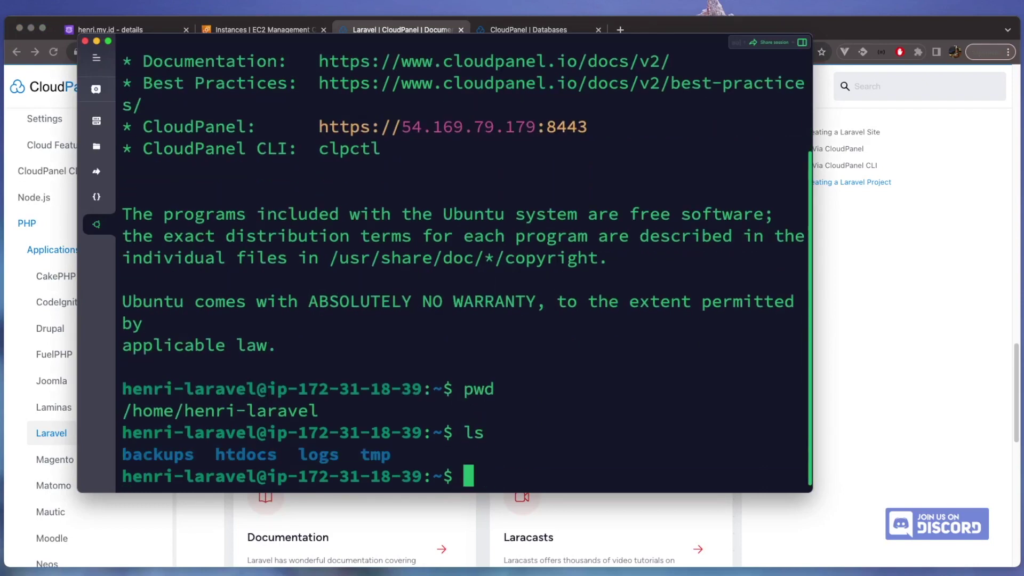
type("cd ht")
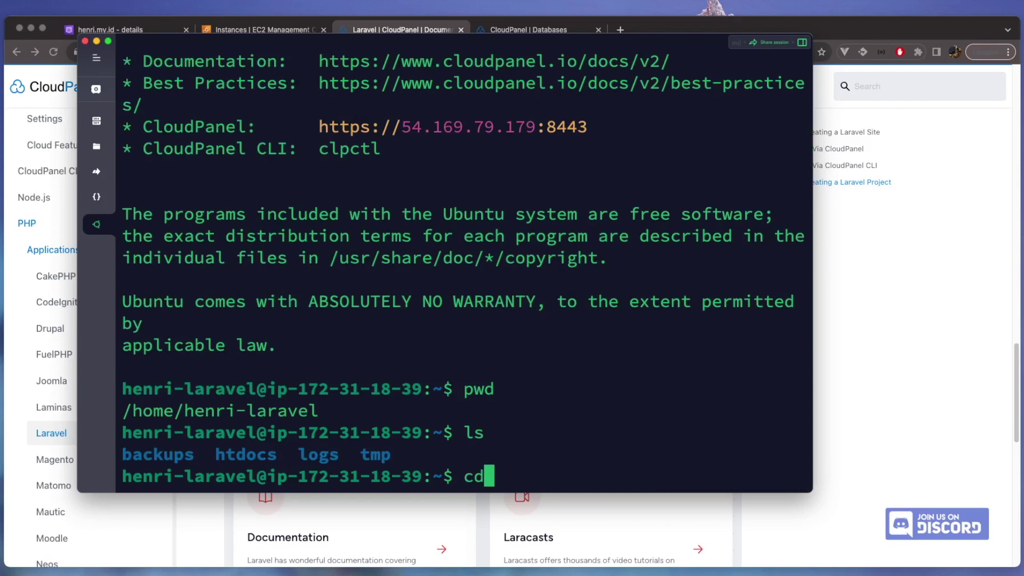
key("Tab")
key("Return")
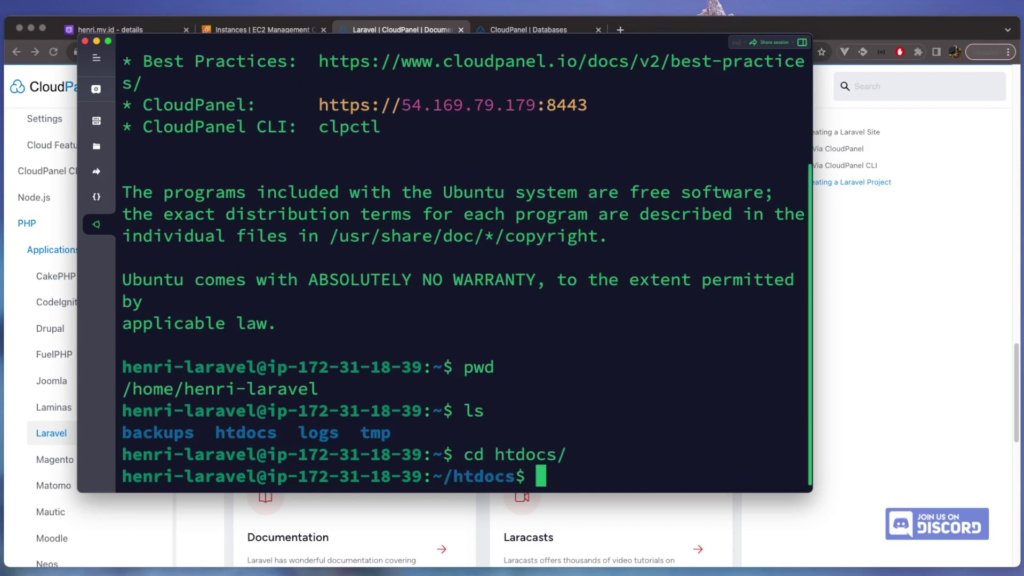
type("ls")
key("Return")
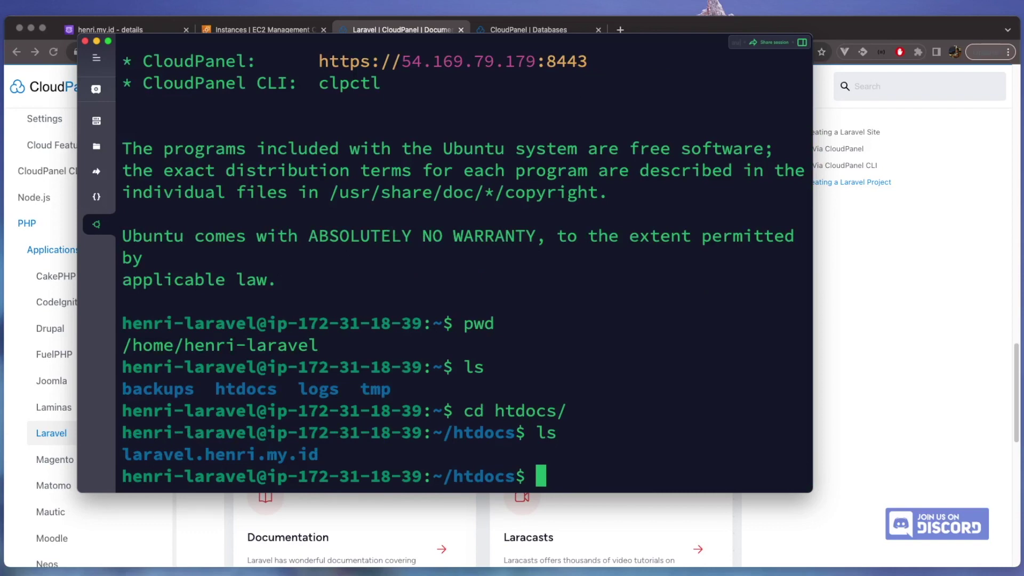
Delete the laravel.henri.my.id directory with rm -rf and return to Chrome
type("rm ")
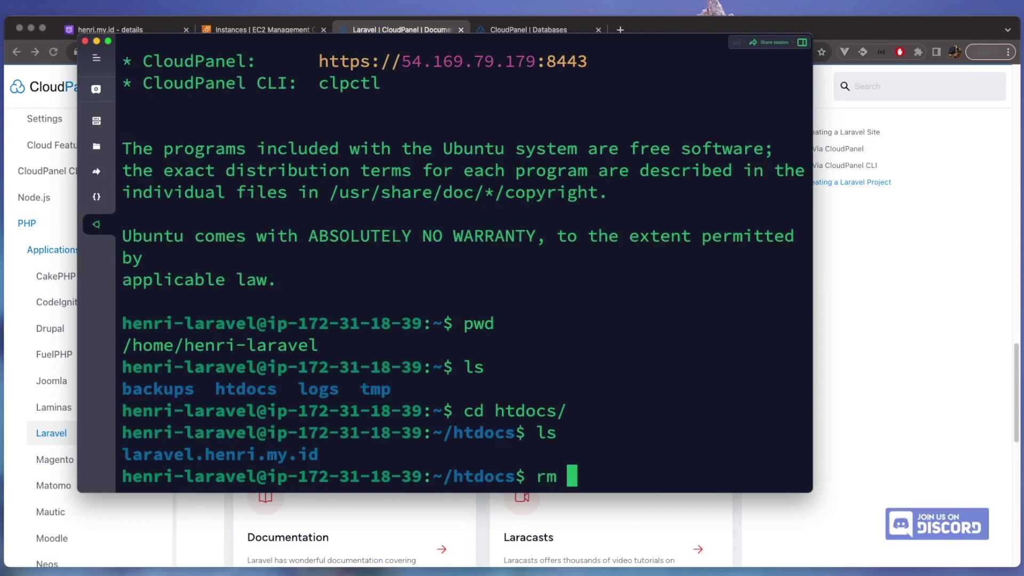
type("-")
type("rf la")
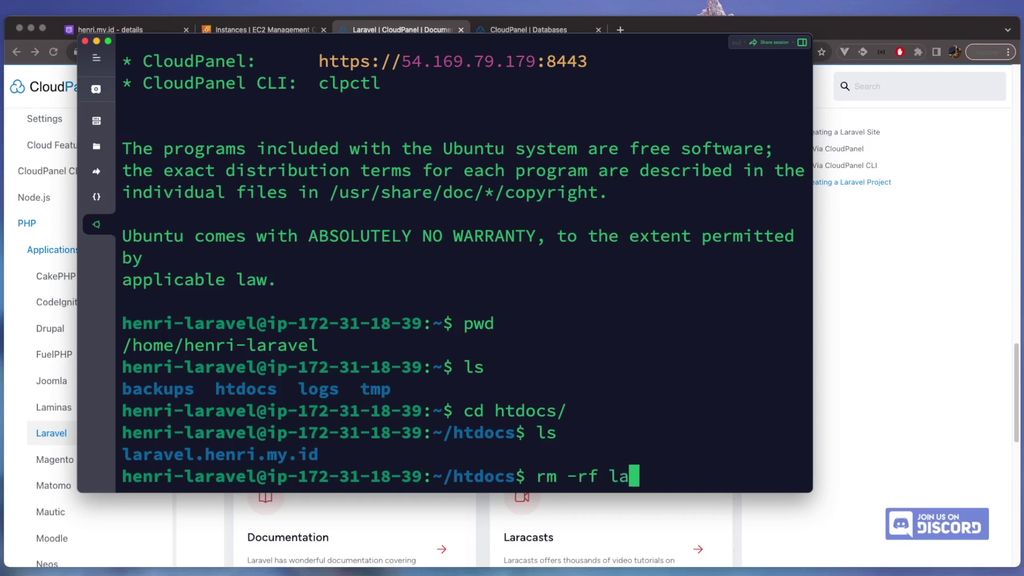
key("Tab")
key("Return")
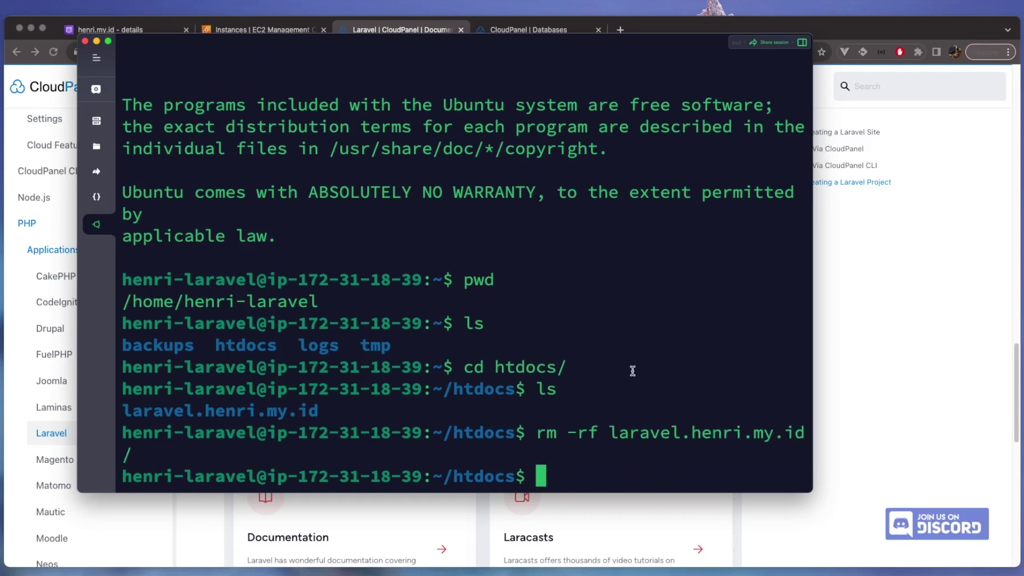
key("super+Tab")
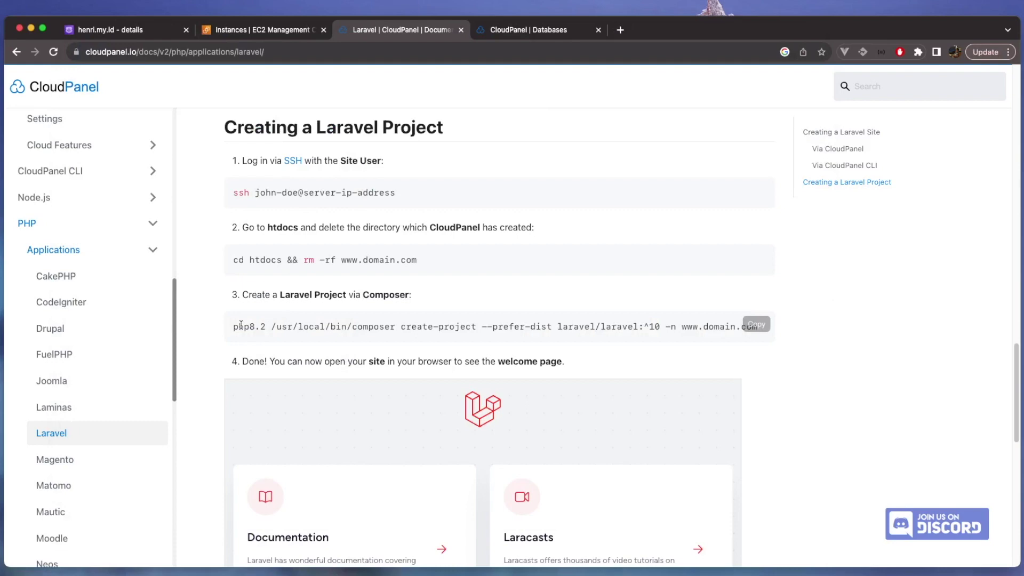
Go to github.com/mhixv/laravel-10 in a new tab and copy the HTTPS URL from the Code menu
left_click(620, 30)
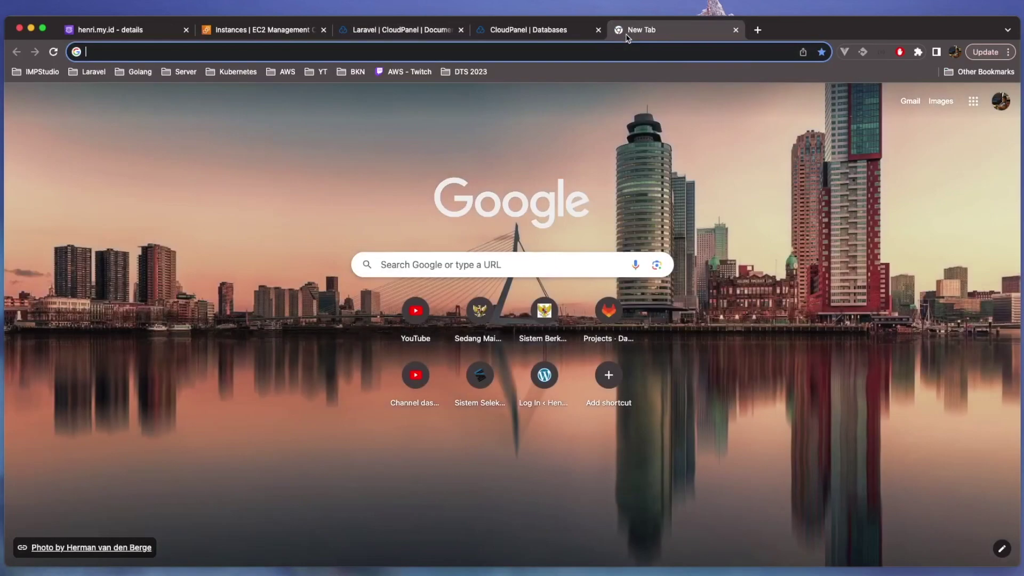
type("github.com/")
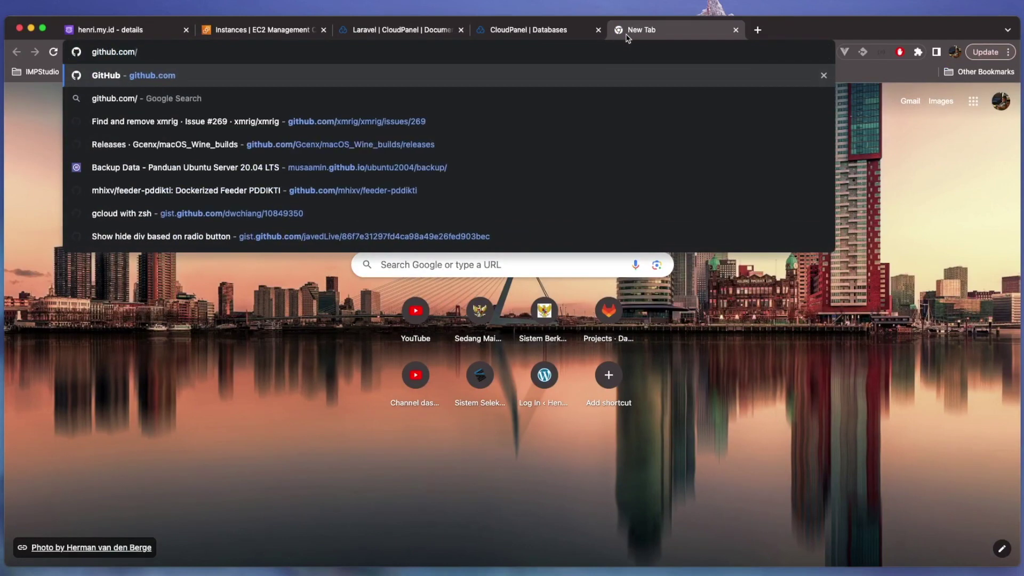
type("mhix")
key("Return")
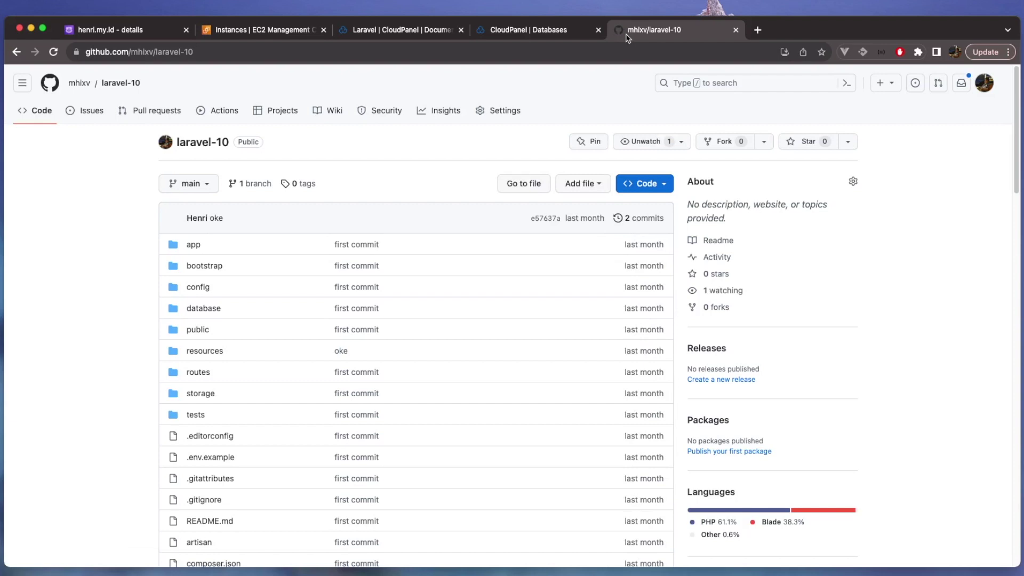
left_click(660, 186)
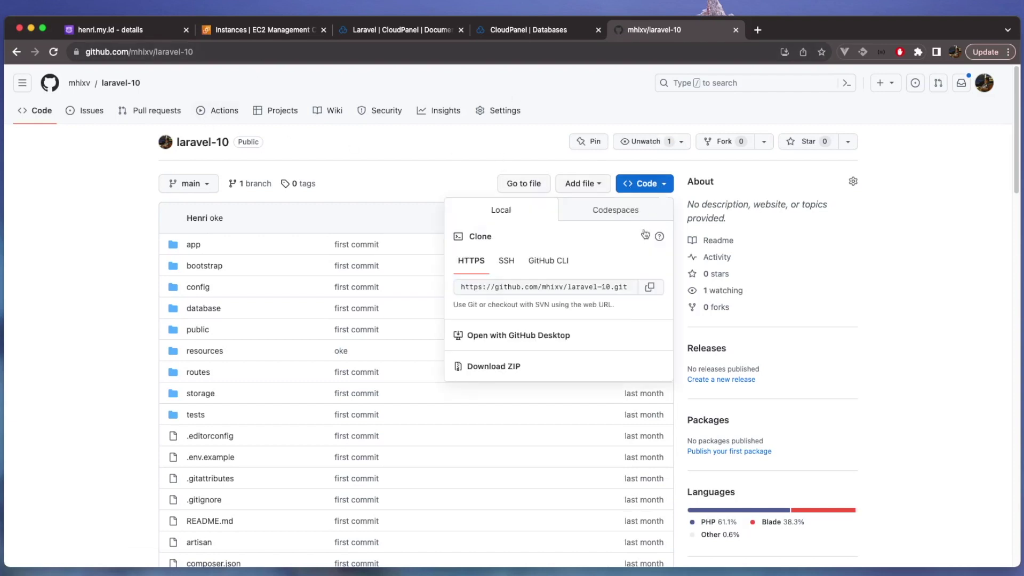
left_click(649, 287)
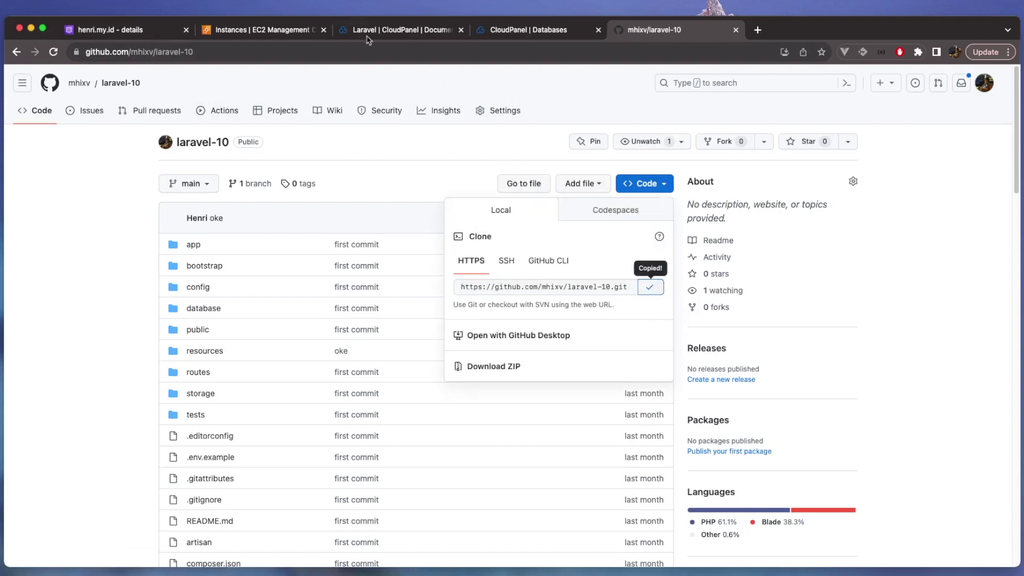
key("super+Tab")
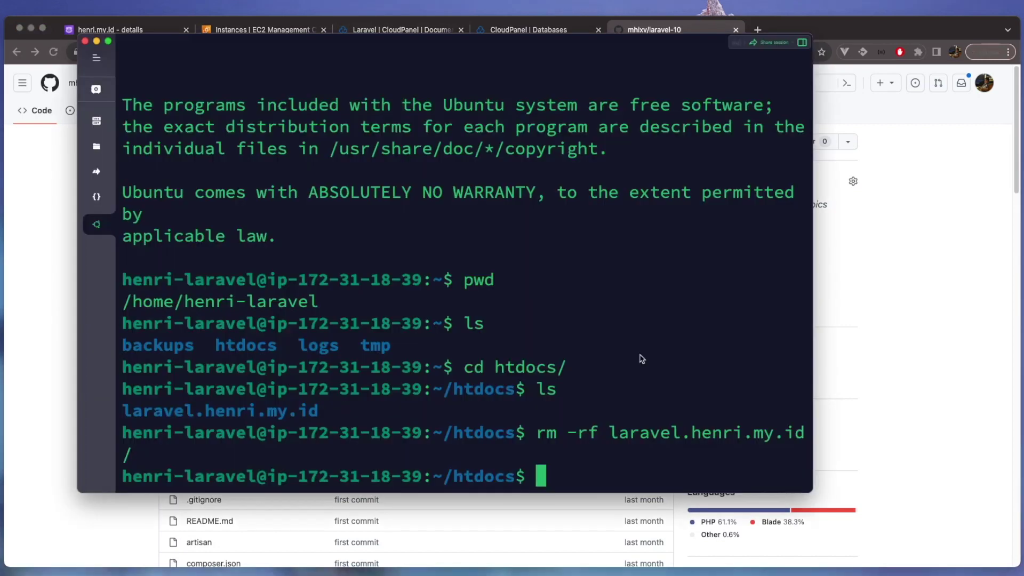
type("git clone")
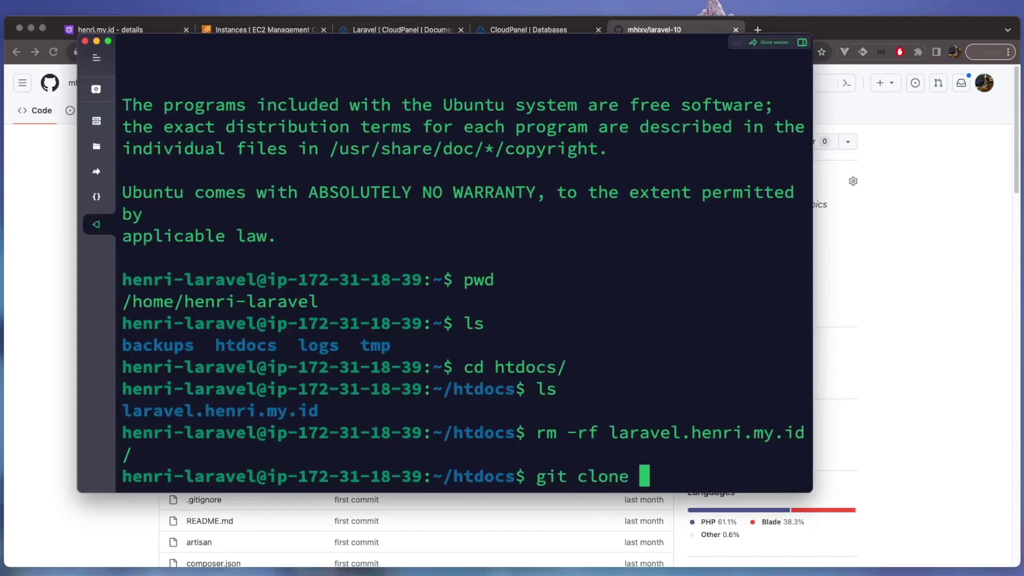
key("super+v")
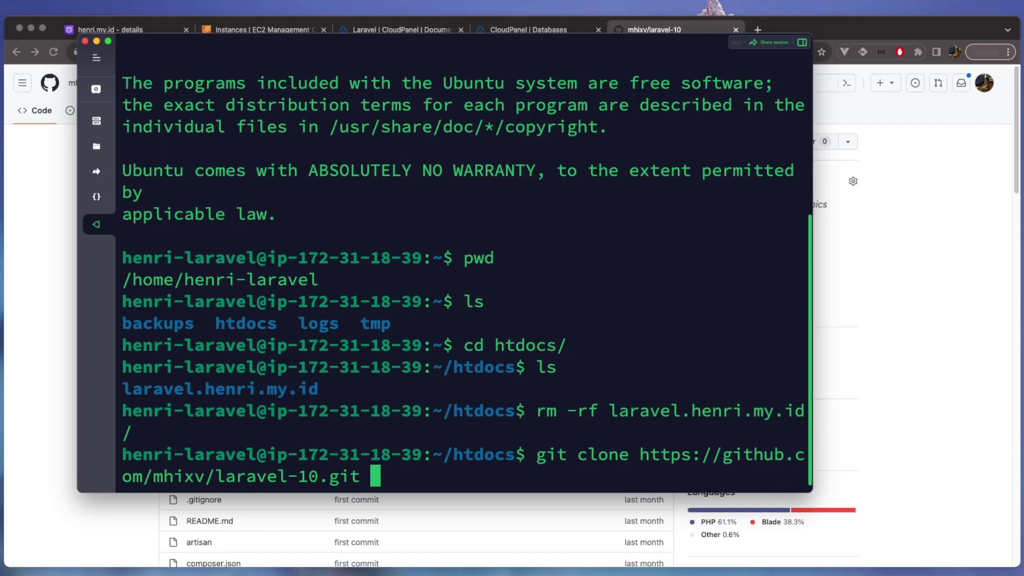
type("lar")
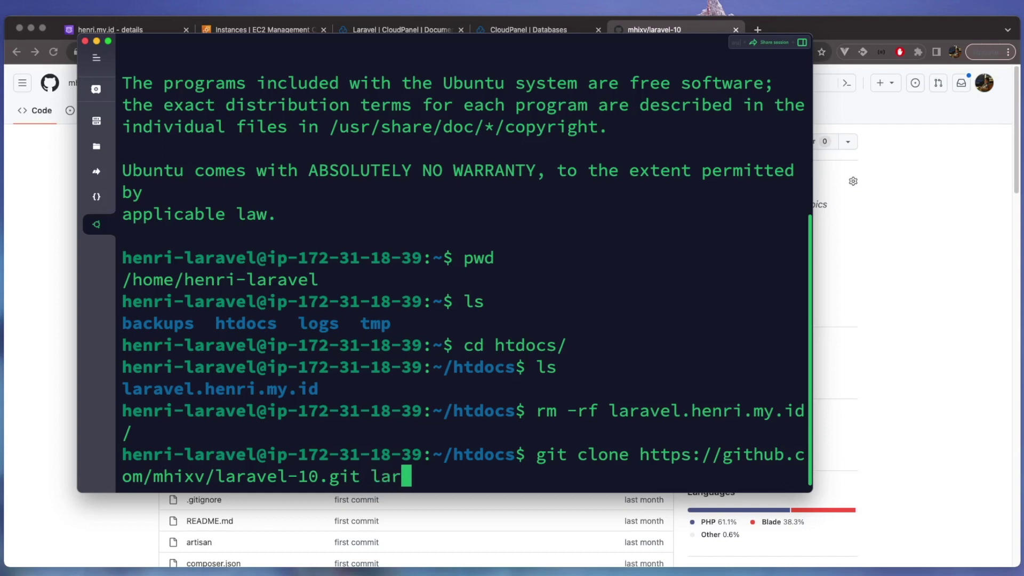
type("avel.he")
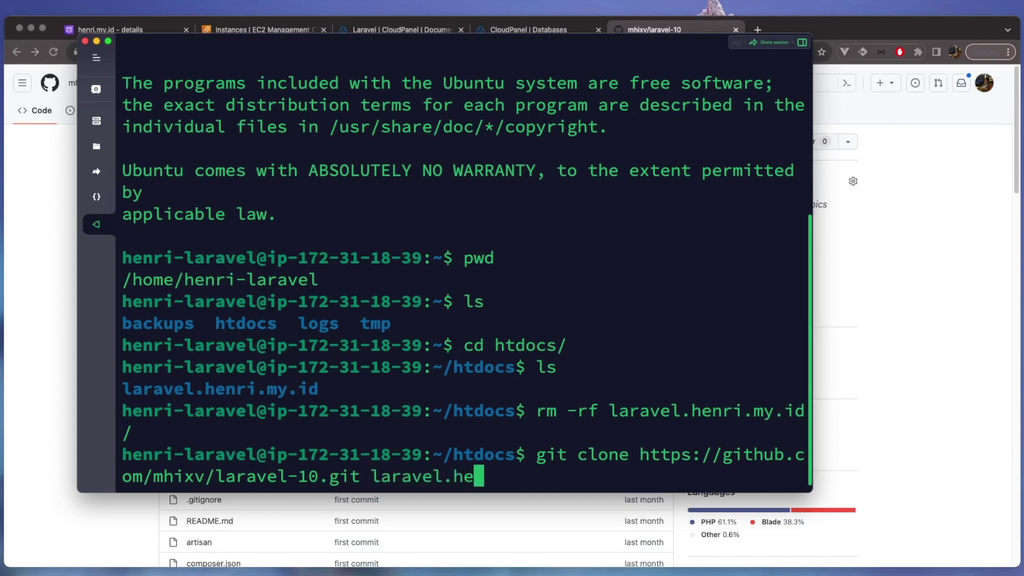
type("nri.my.id")
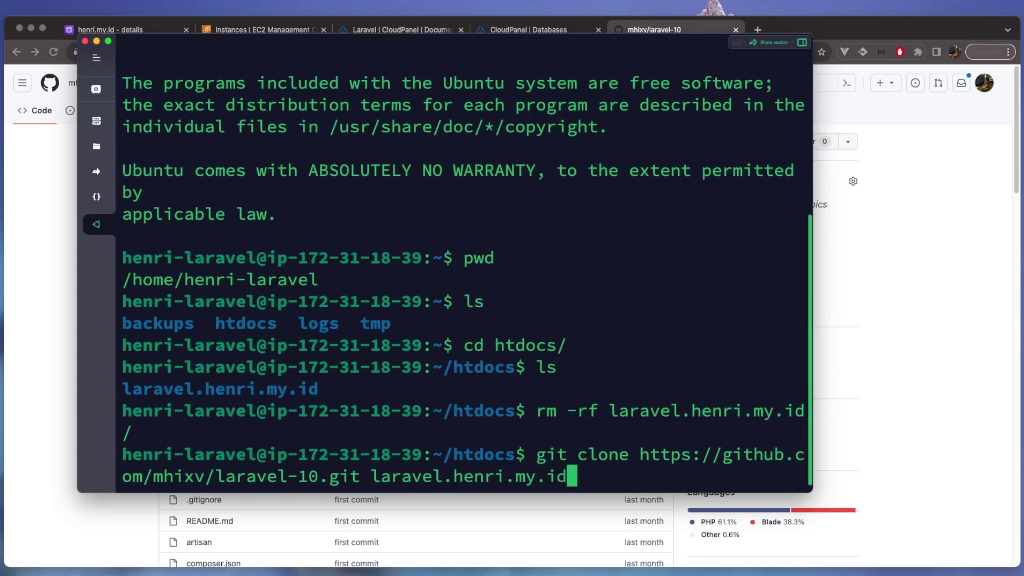
key("Return")
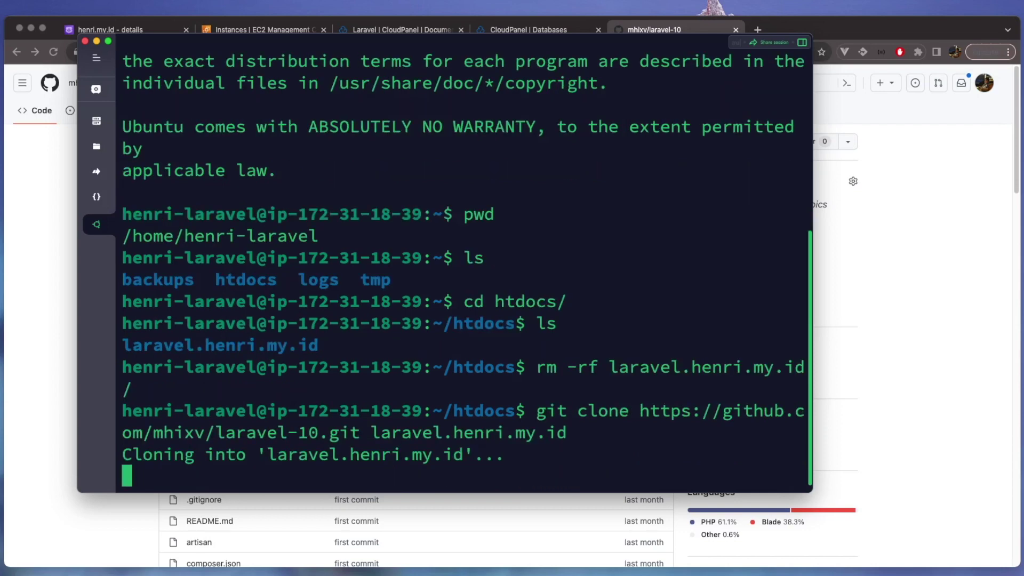
type("cd l")
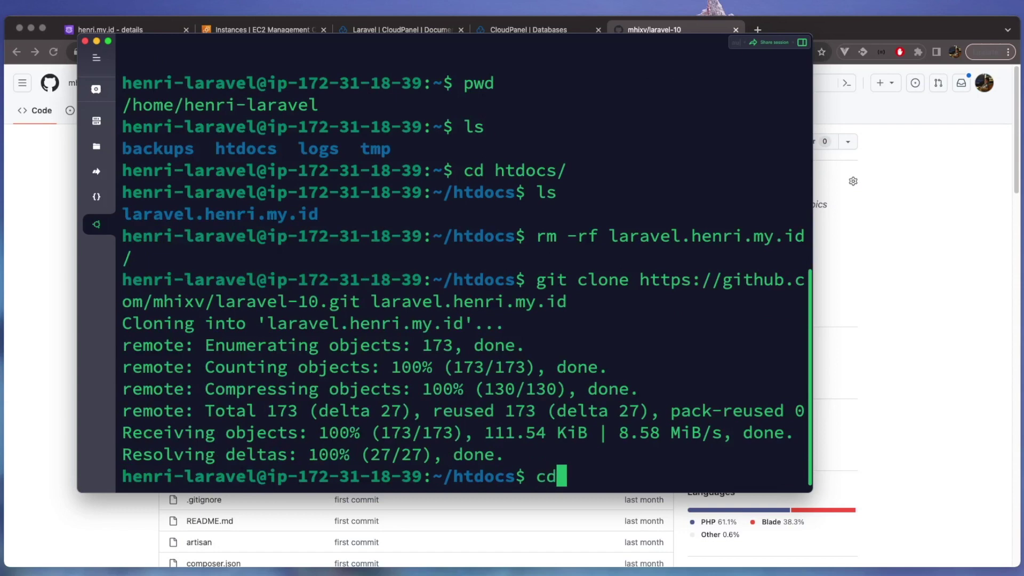
key("Tab")
key("Return")
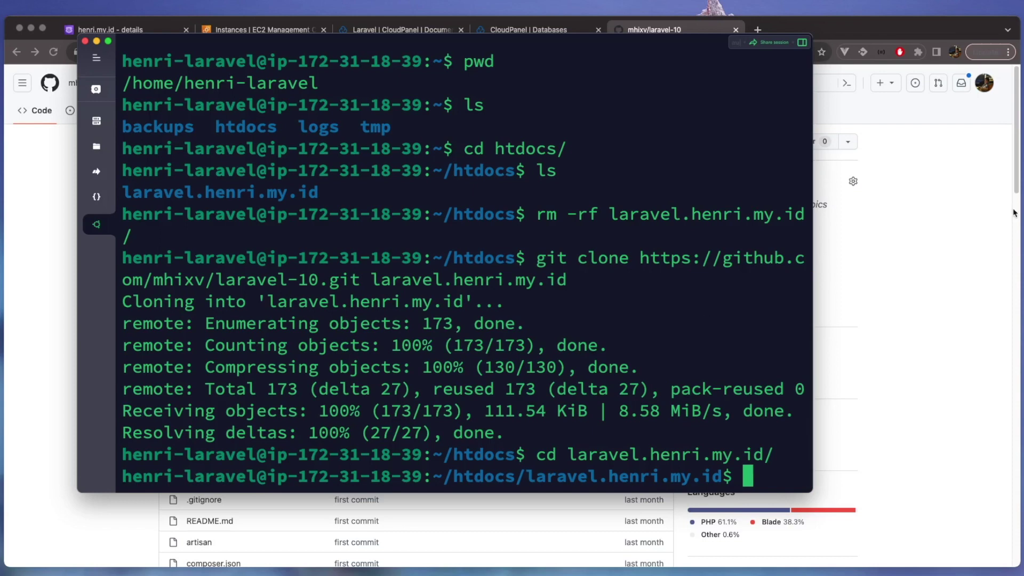
Open the laravel.henri.my.id Settings page and verify the root directory is laravel.henri.my.id/public
left_click(559, 164)
left_click(523, 32)
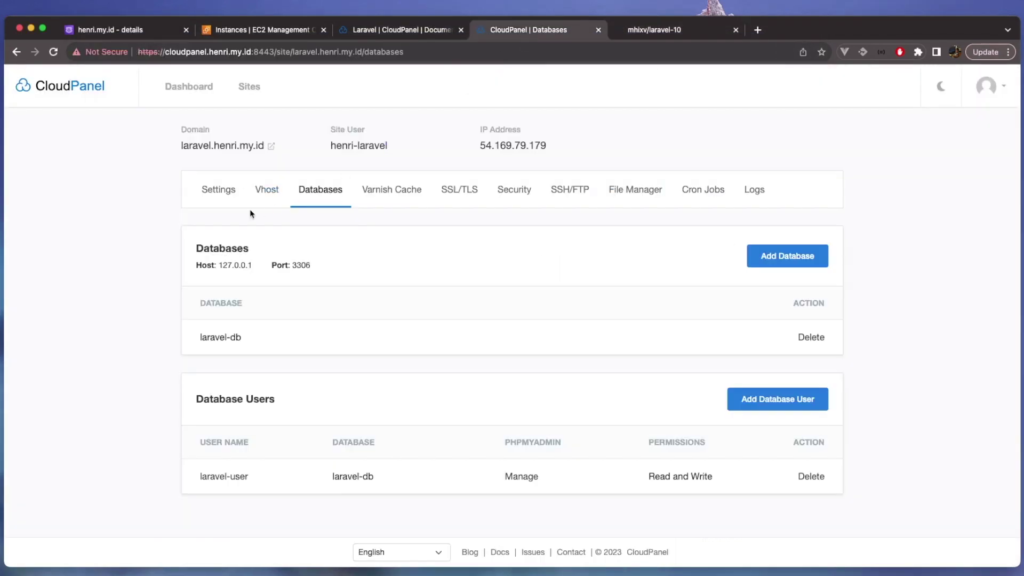
left_click(215, 193)
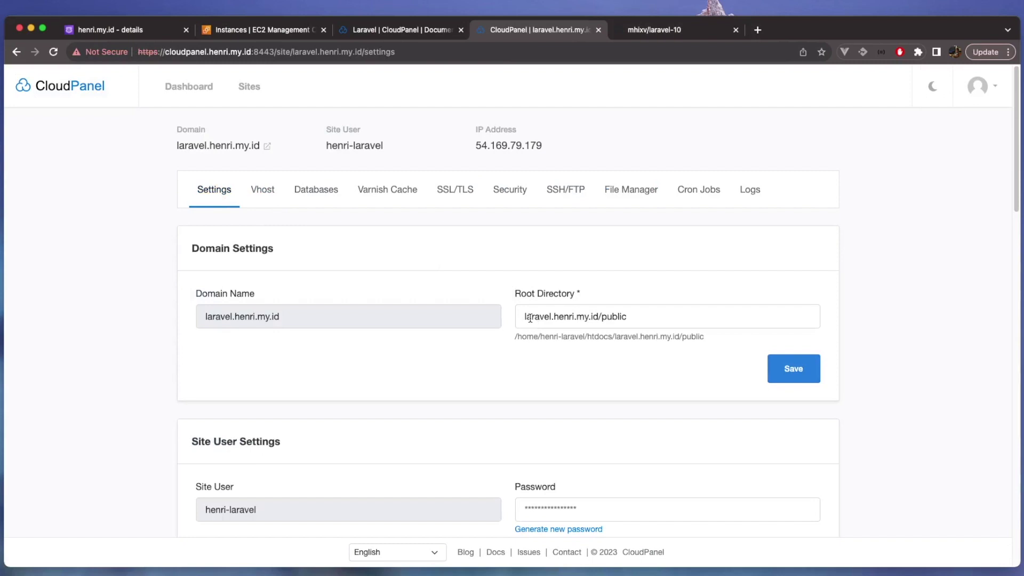
left_click(566, 315)
left_click_drag(517, 315, 601, 316)
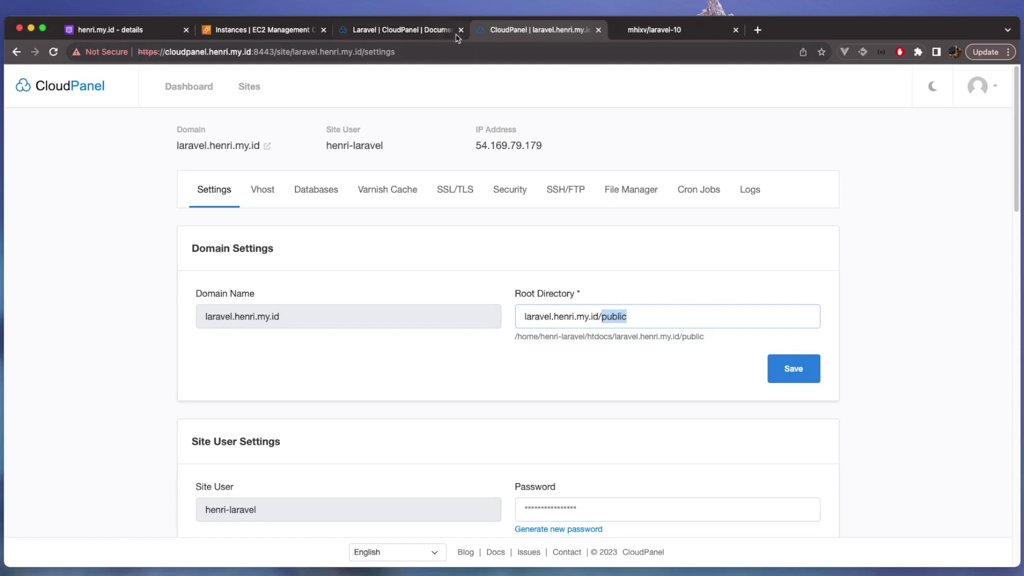
Copy .env.example to a new .env file with cp
key("super+Tab")
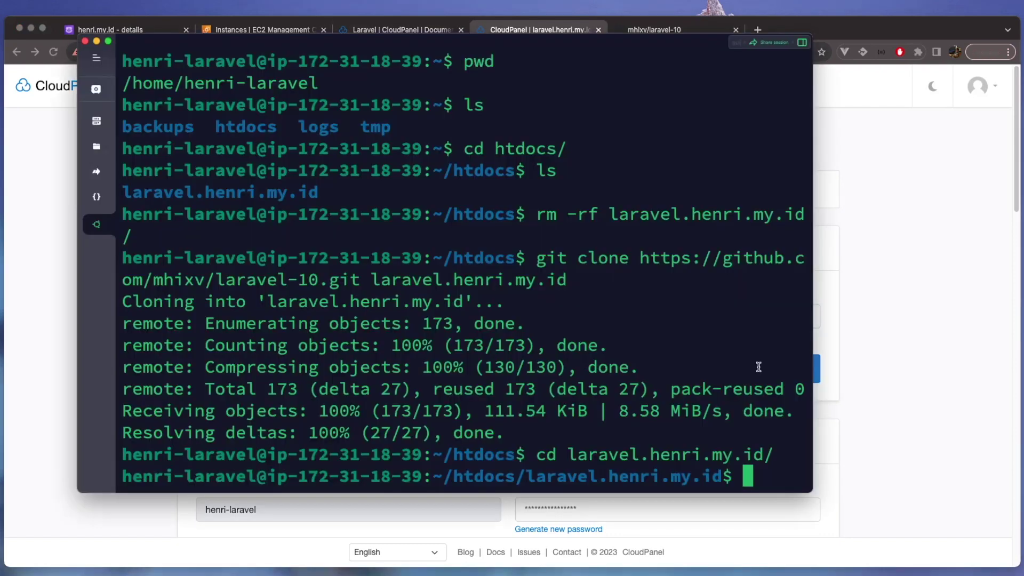
type("com")
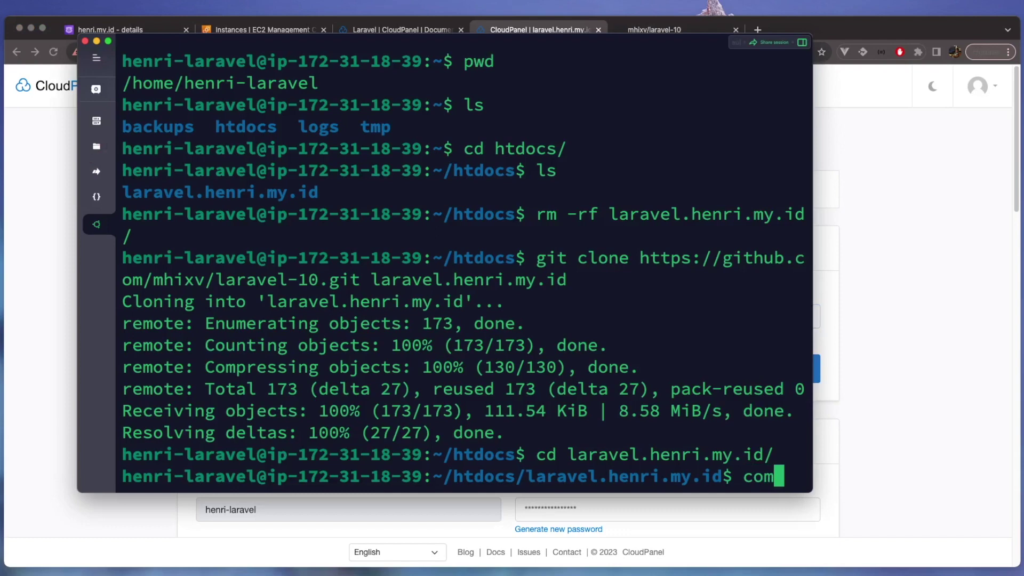
type("po")
key("BackSpace")
key("BackSpace")
key("BackSpace")
key("BackSpace")
type("p .env.example ")
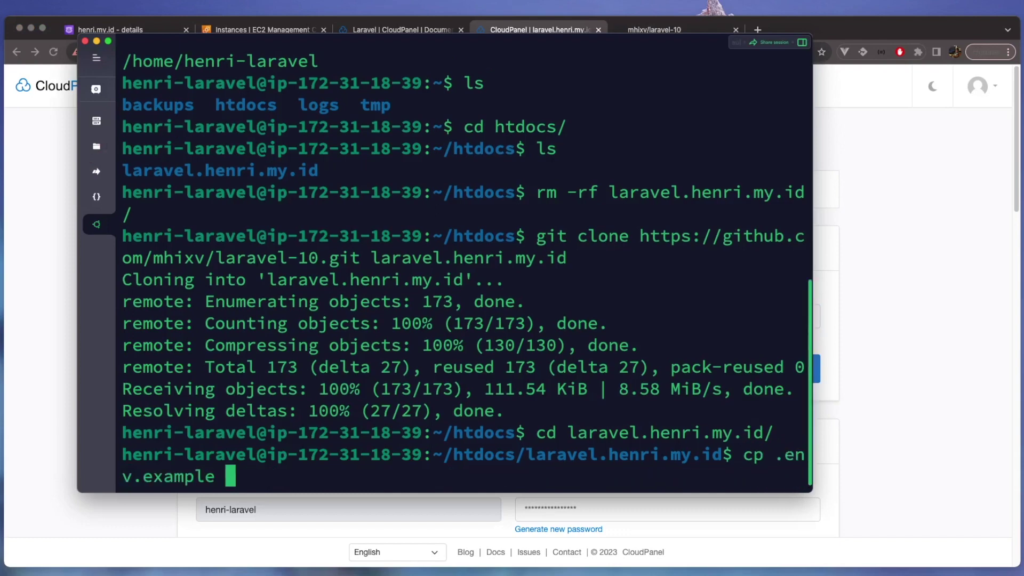
type("ne")
key("BackSpace")
key("BackSpace")
type(".env")
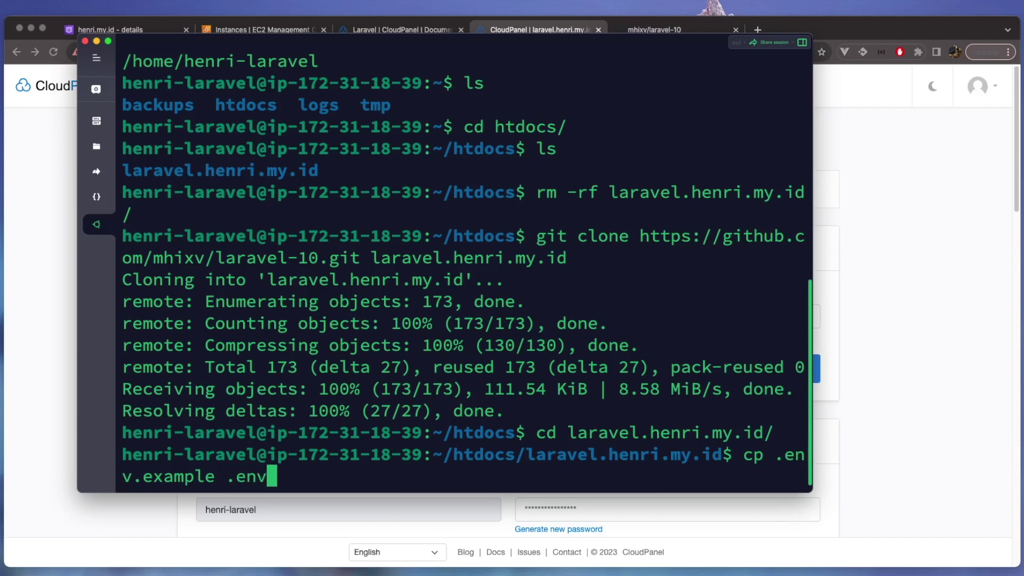
key("Return")
Open .env in nano and move down to the DB_DATABASE line
type("nano ")
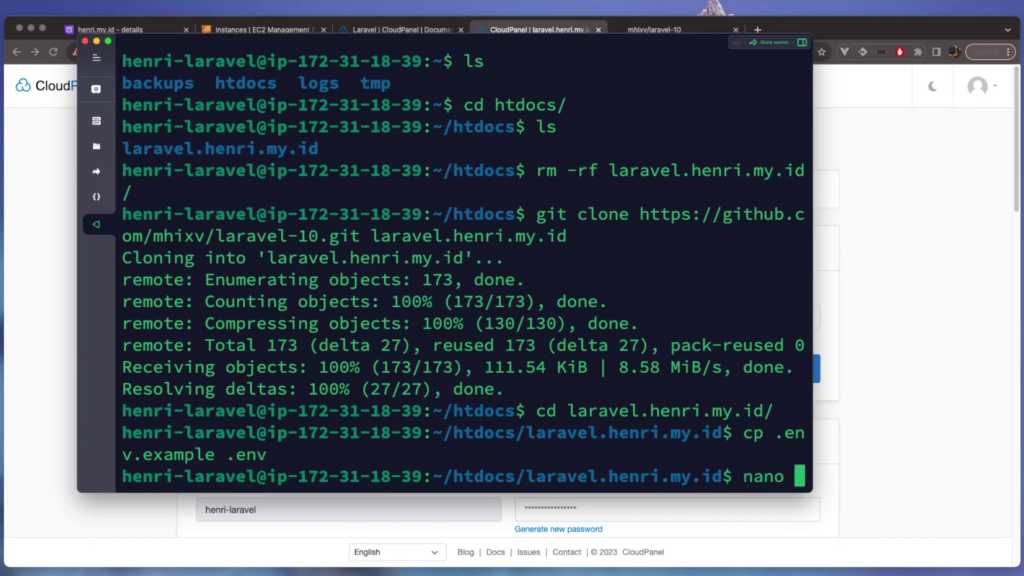
type(".env")
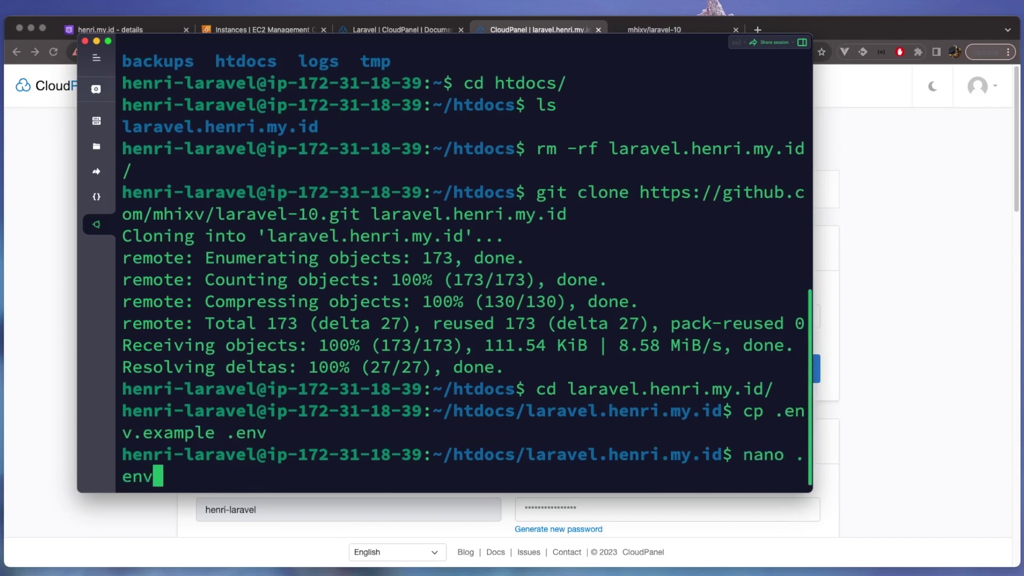
key("Return")
key("Down")
key("Down")
key("Down")
key("Down")
key("Down")
key("Down")
key("Down")
key("Down")
key("Down")
key("Down")
key("Down")
key("Down")
key("Down")
Trim the _10 suffix from DB_DATABASE and check the site's database and user in CloudPanel
key("Down")
key("Up")
key("Up")
key("Down")
key("Right")
key("Right")
key("Right")
key("Right")
key("Right")
key("Right")
key("Right")
key("Right")
key("Right")
key("Right")
key("Right")
key("Right")
key("Right")
key("Right")
key("Right")
key("Right")
key("Right")
key("Right")
key("Right")
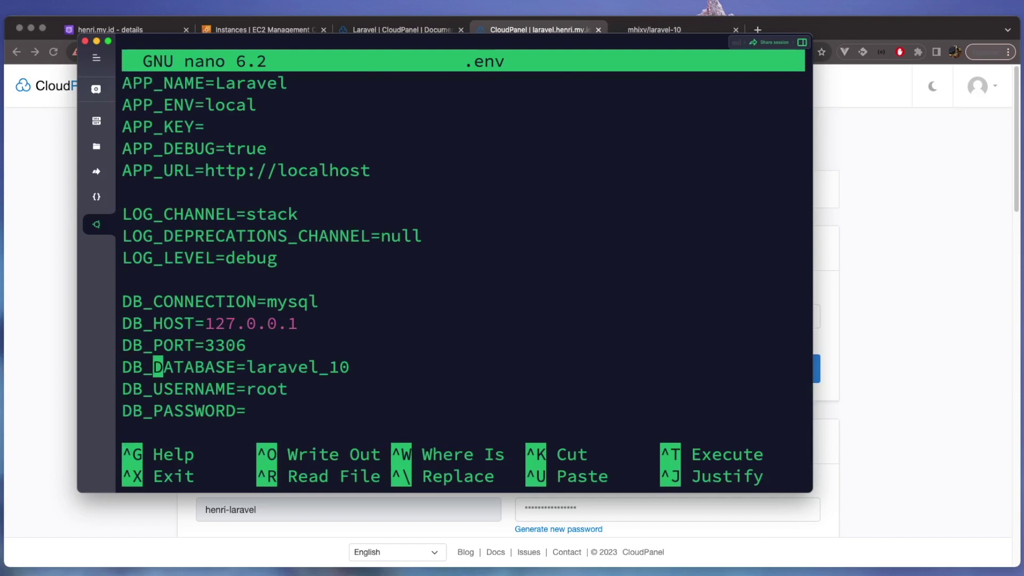
key("Right")
key("Right")
key("BackSpace")
key("BackSpace")
key("BackSpace")
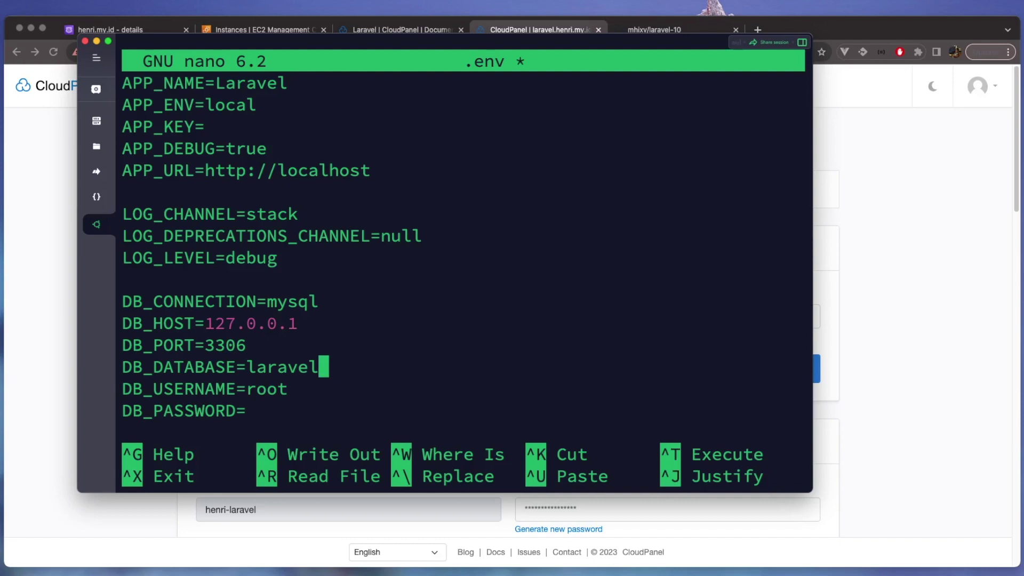
left_click(557, 32)
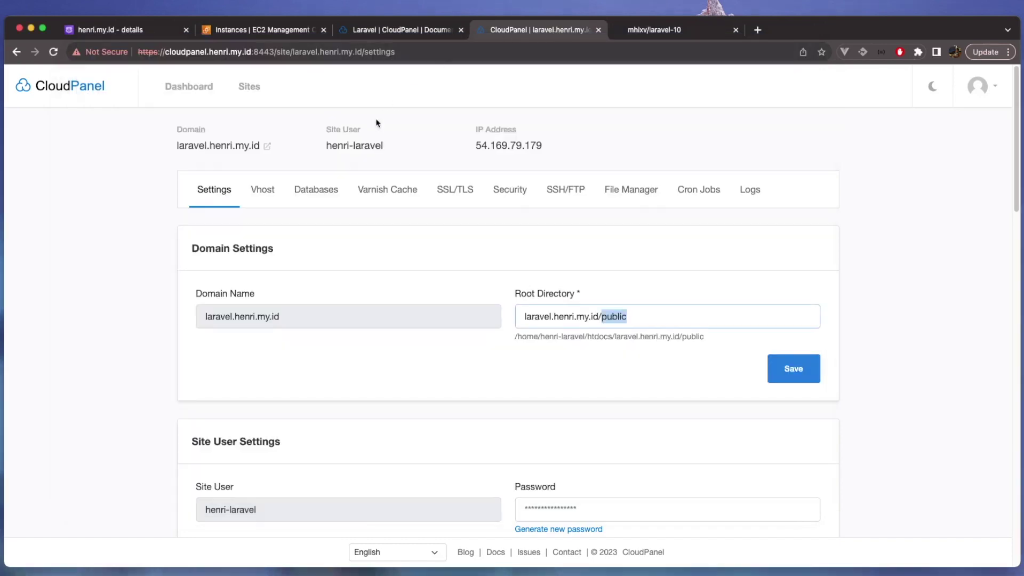
left_click(309, 199)
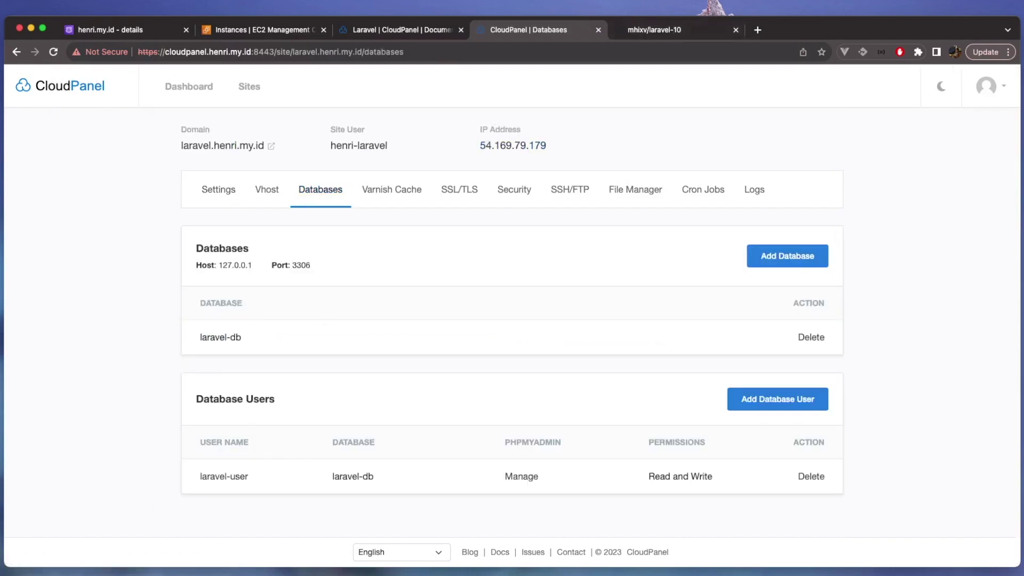
Enter the database user's password in .env and save the file
key("super+Tab")
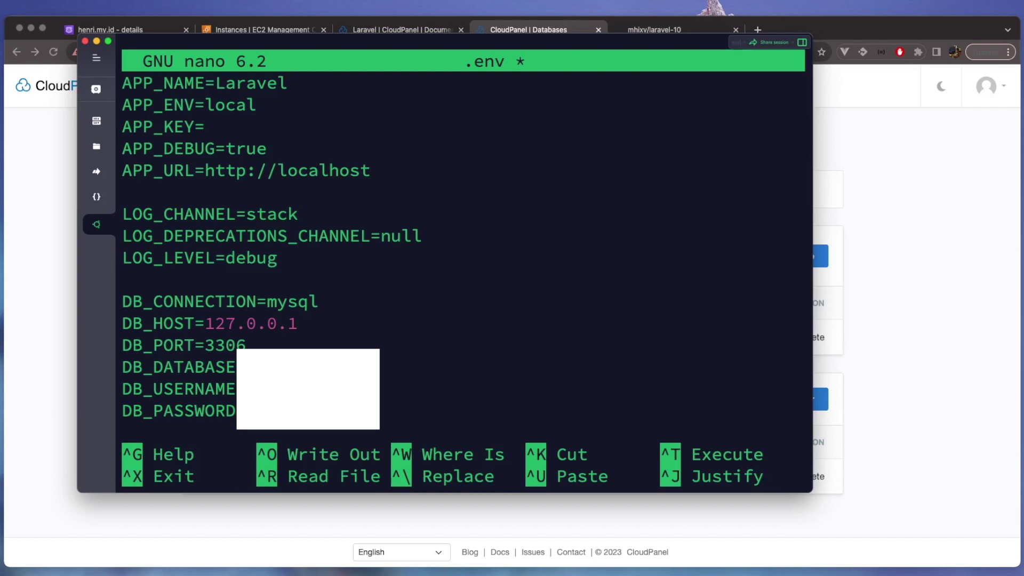
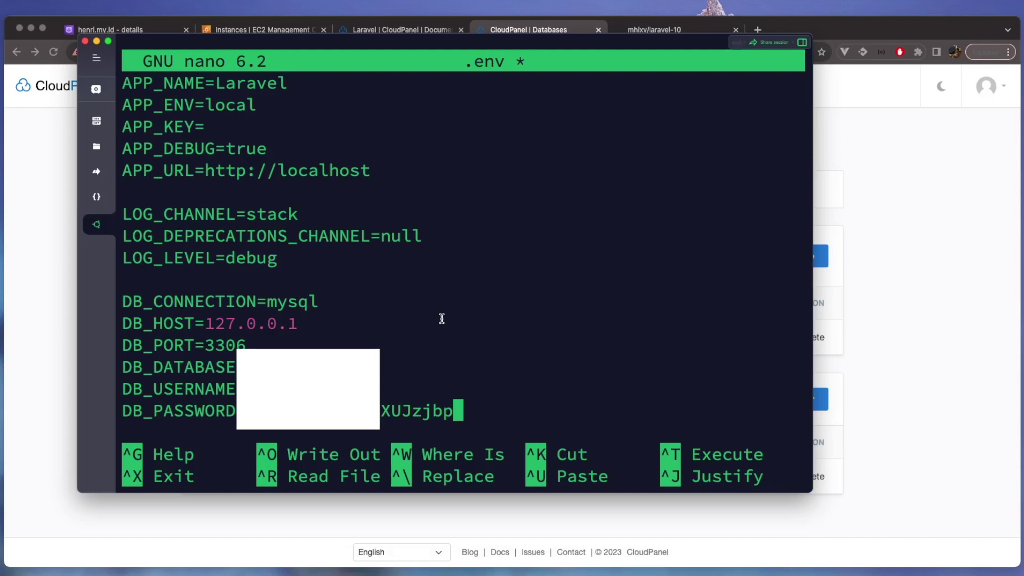
key("ctrl+x")
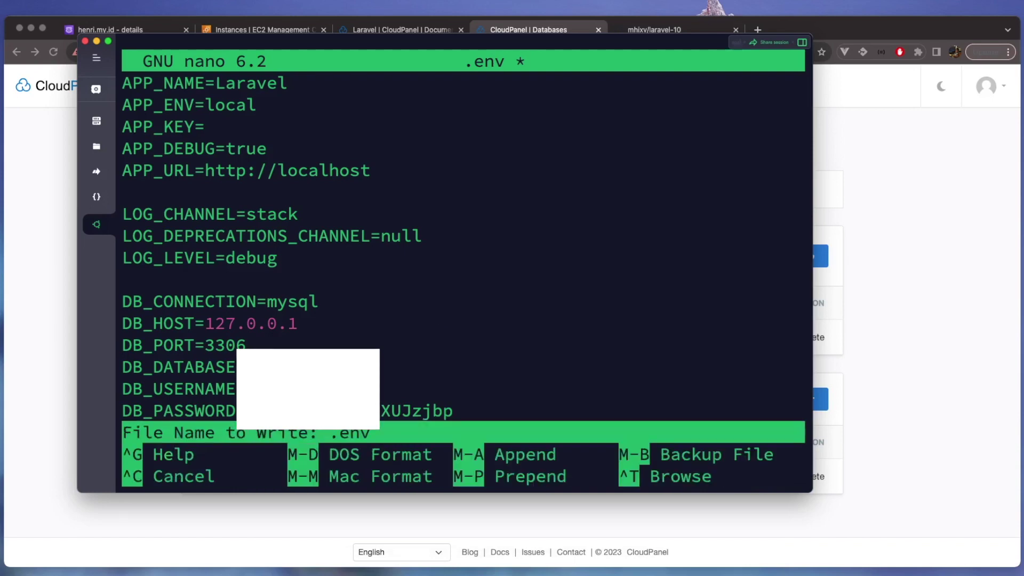
key("Return")
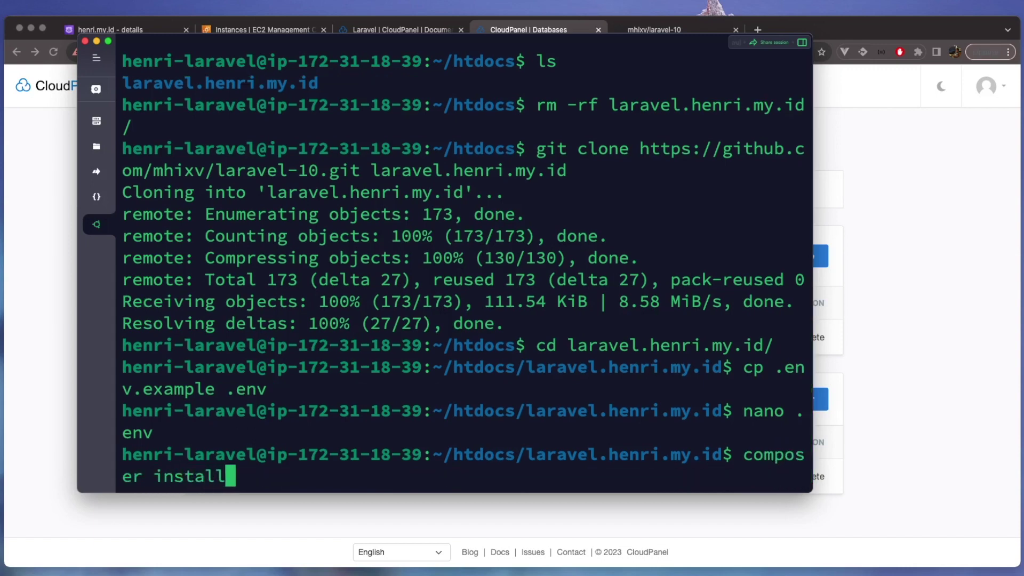
Run composer install to fetch the project's packages, then switch back to the browser
key("Return")
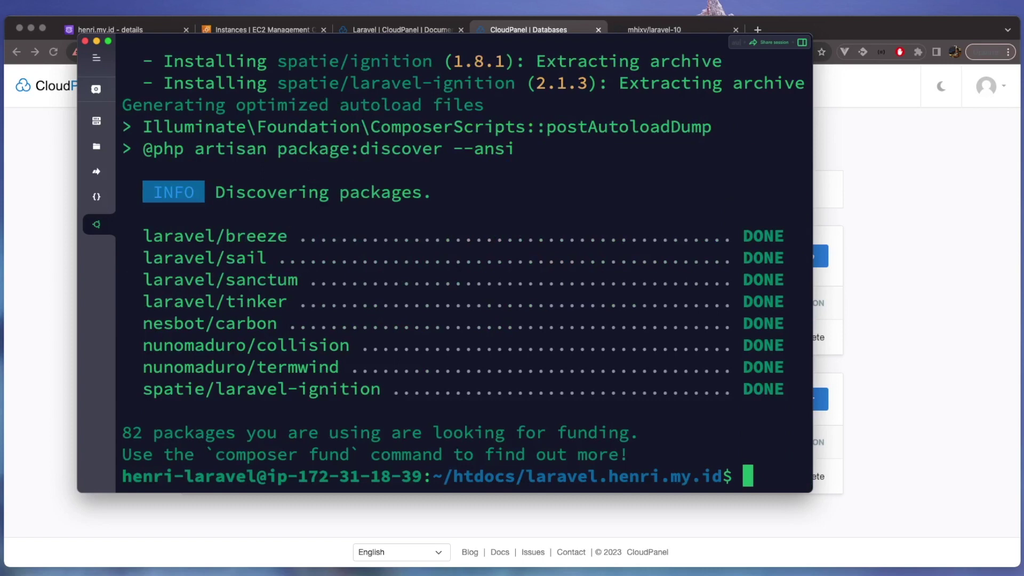
key("Return")
key("Return")
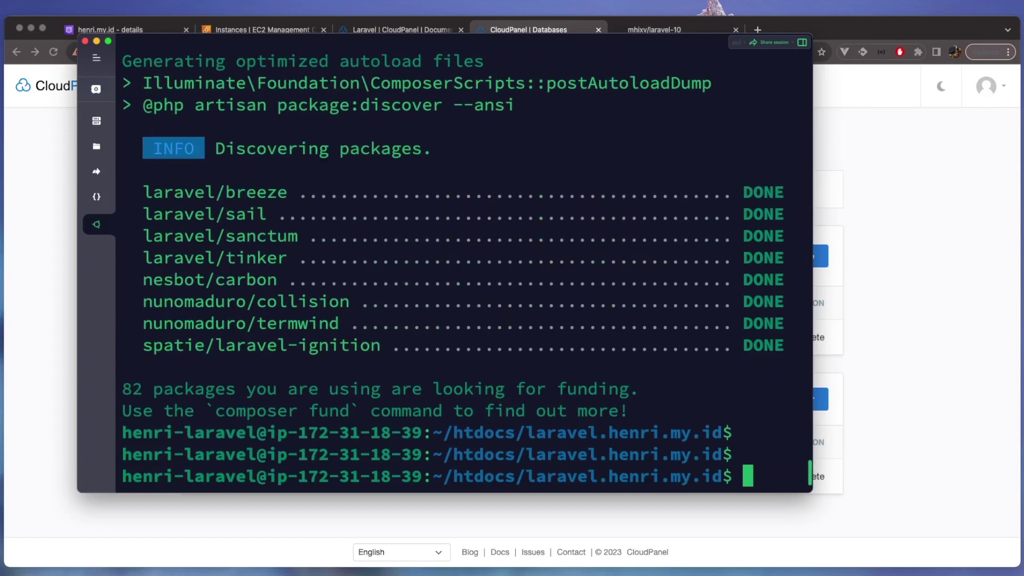
left_click(891, 28)
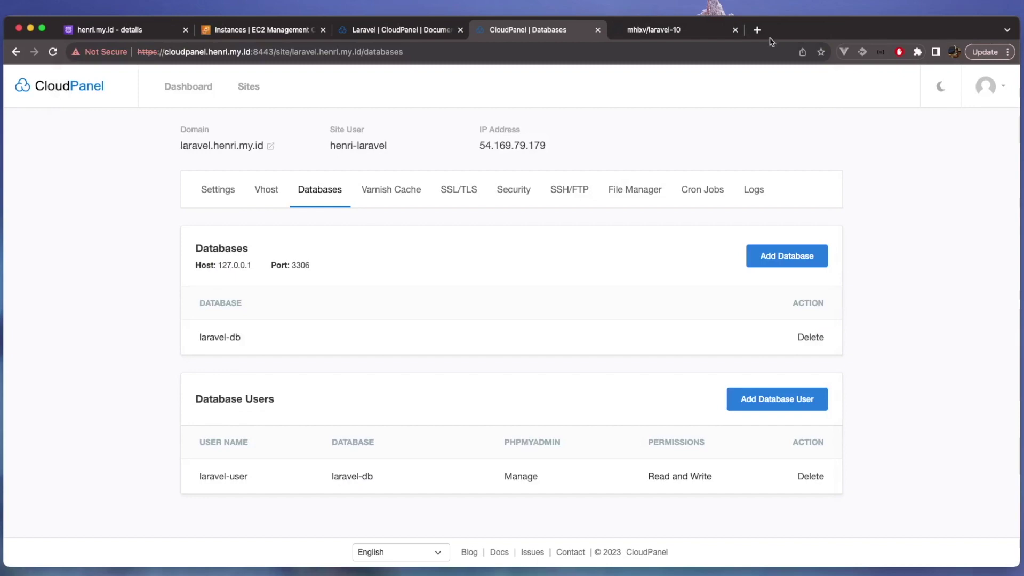
Open laravel.henri.my.id in a new tab, proceed past the certificate warning, and reload the error page
left_click(757, 31)
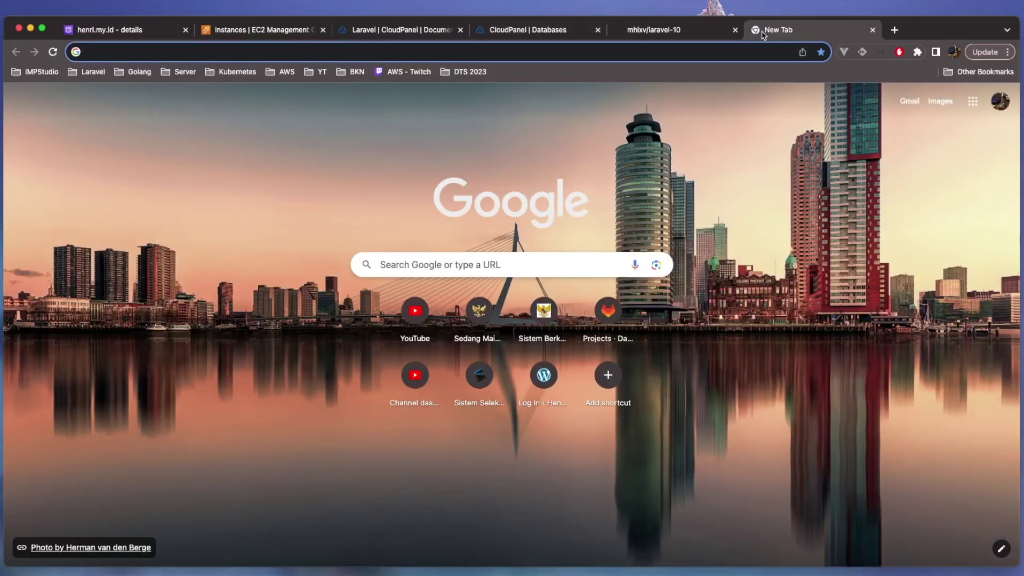
type("laravel.henri.")
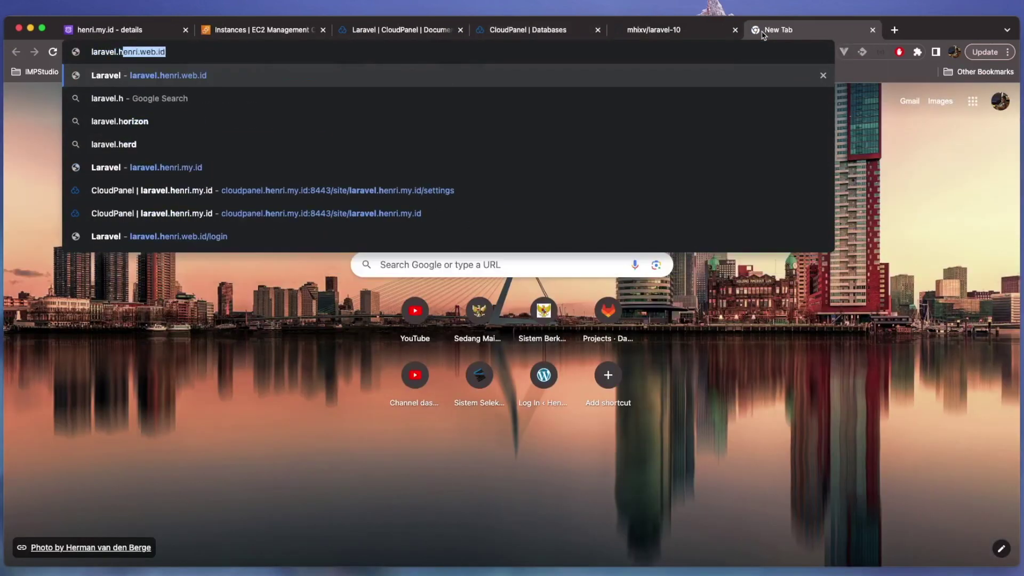
type("my.id")
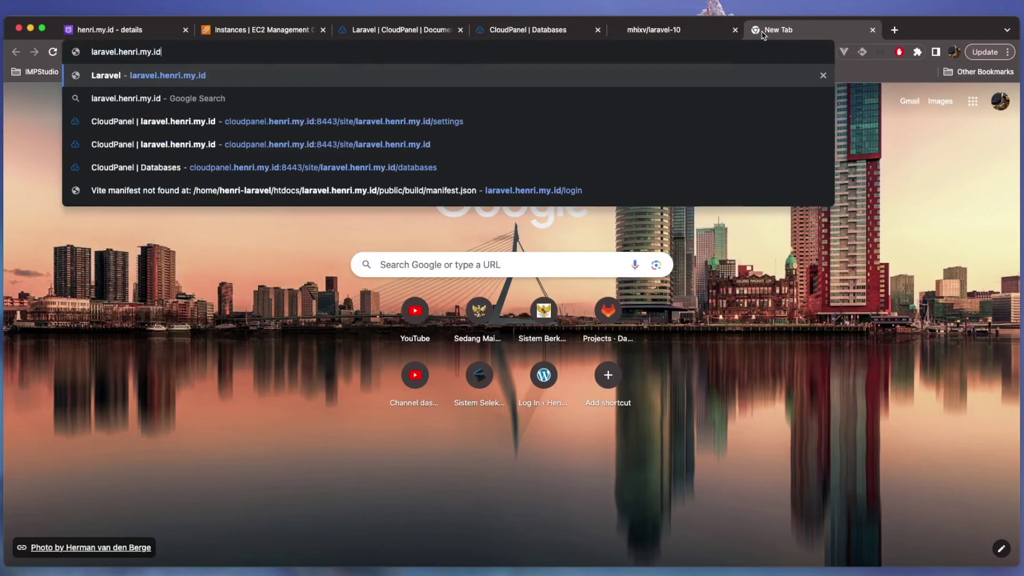
key("Return")
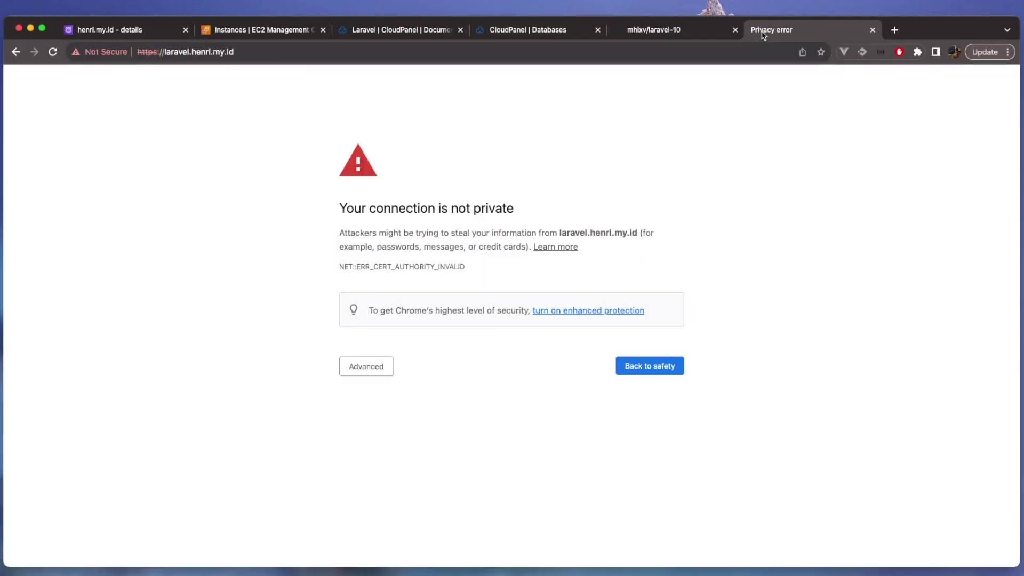
left_click(376, 368)
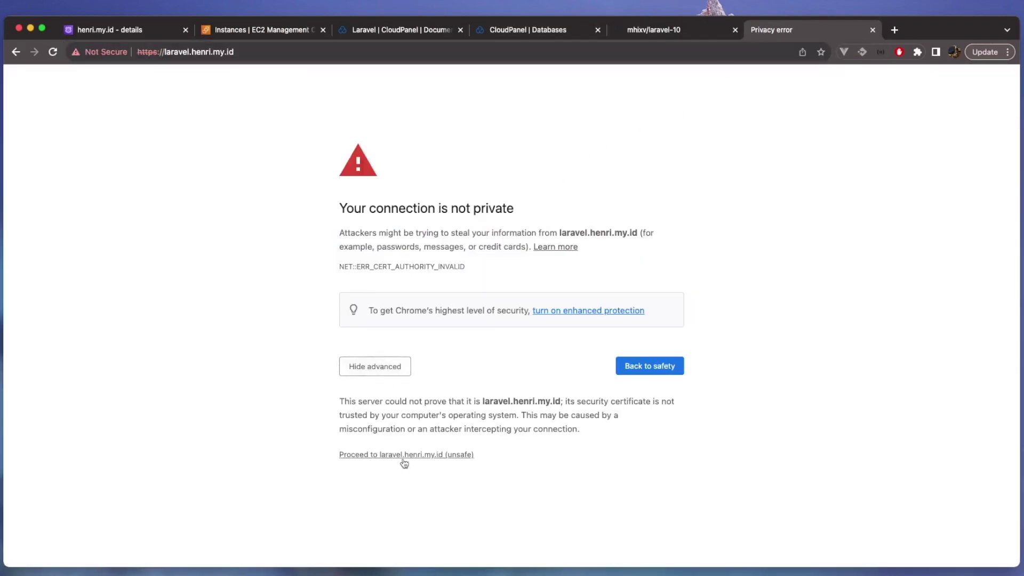
left_click(406, 455)
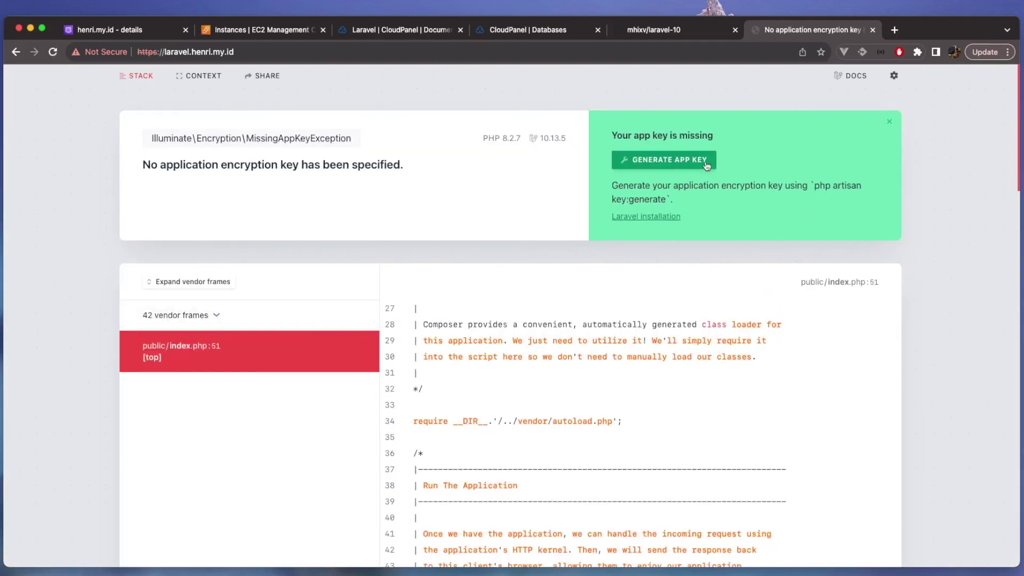
left_click(696, 160)
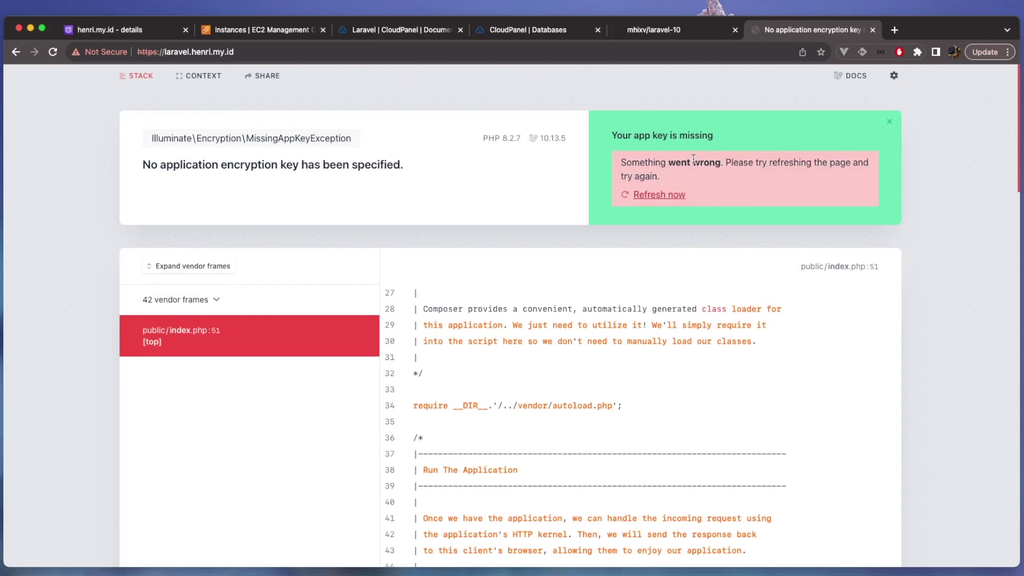
left_click(664, 197)
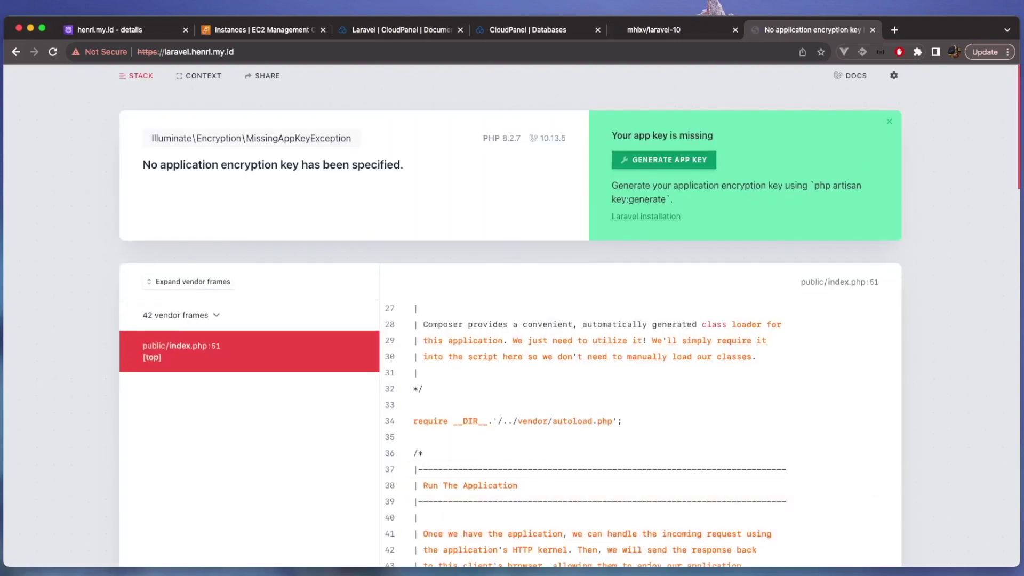
Run php artisan key:generate, then reload laravel.henri.my.id to see the Laravel welcome page
key("super+Tab")
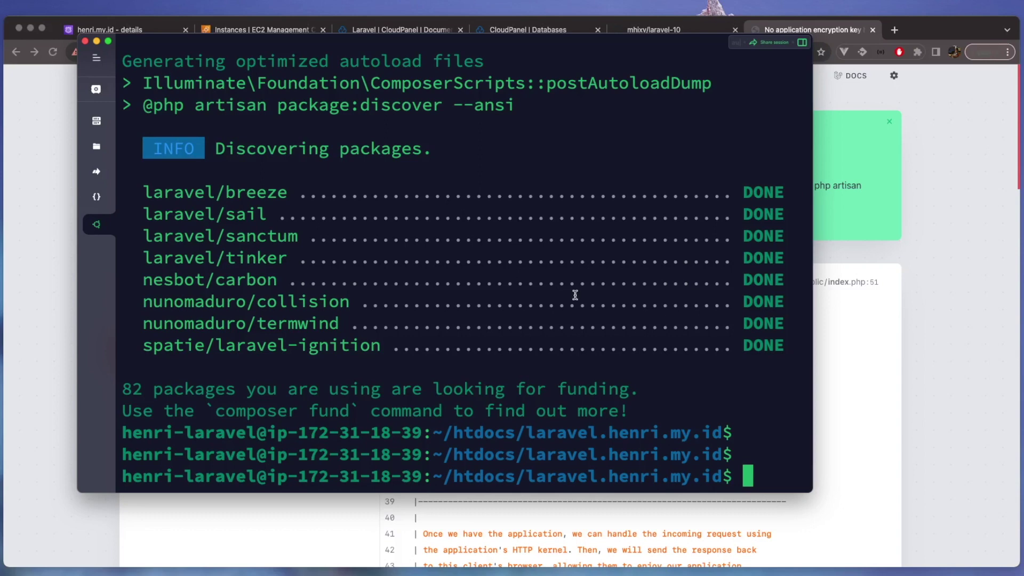
type("php ar")
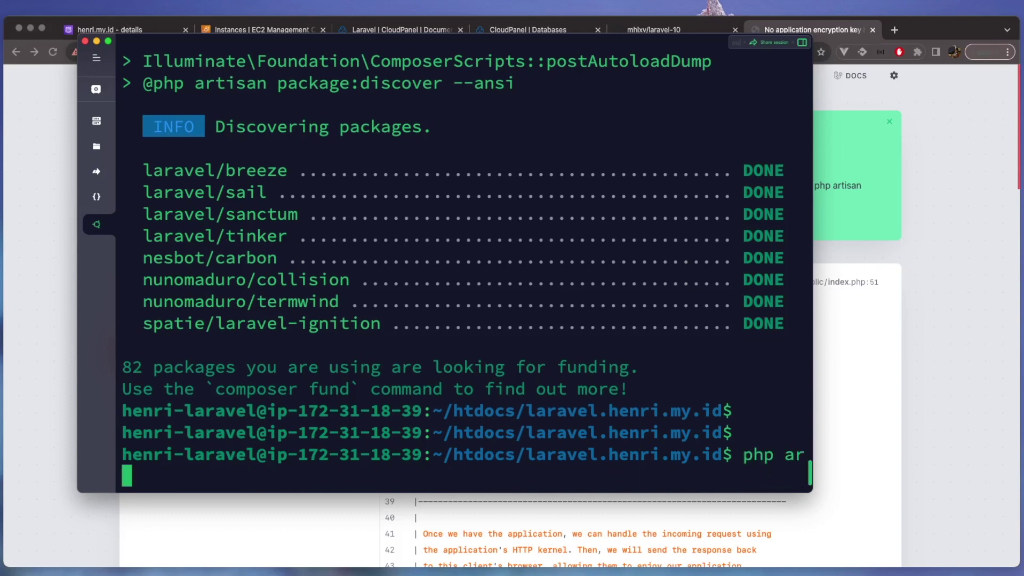
type("tisan key:")
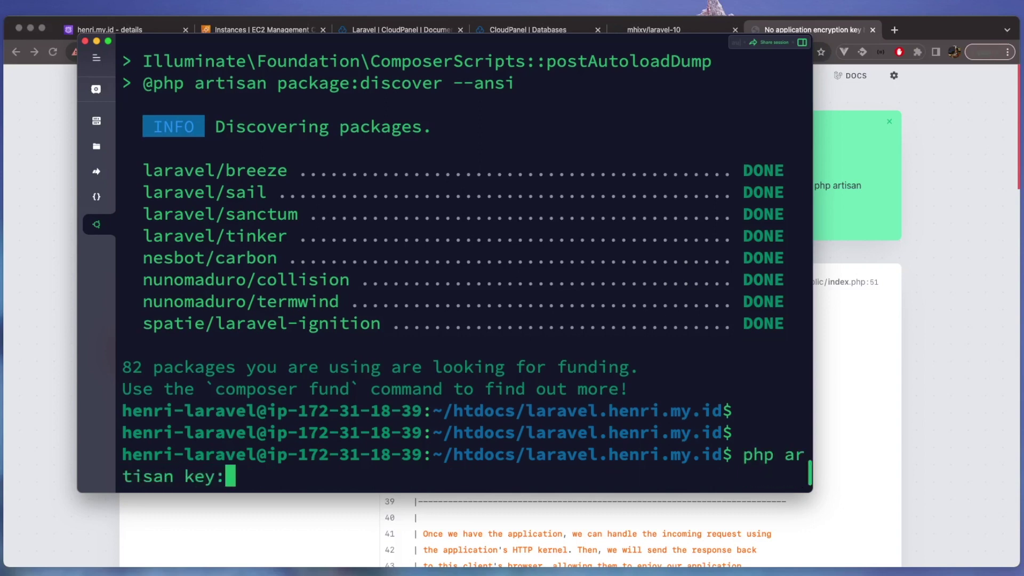
type("generate")
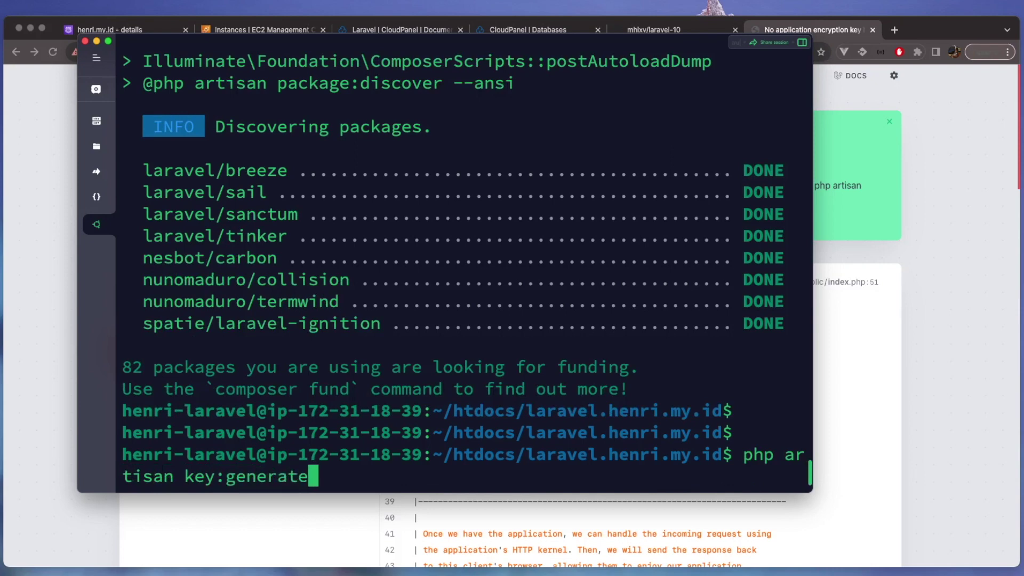
key("Return")
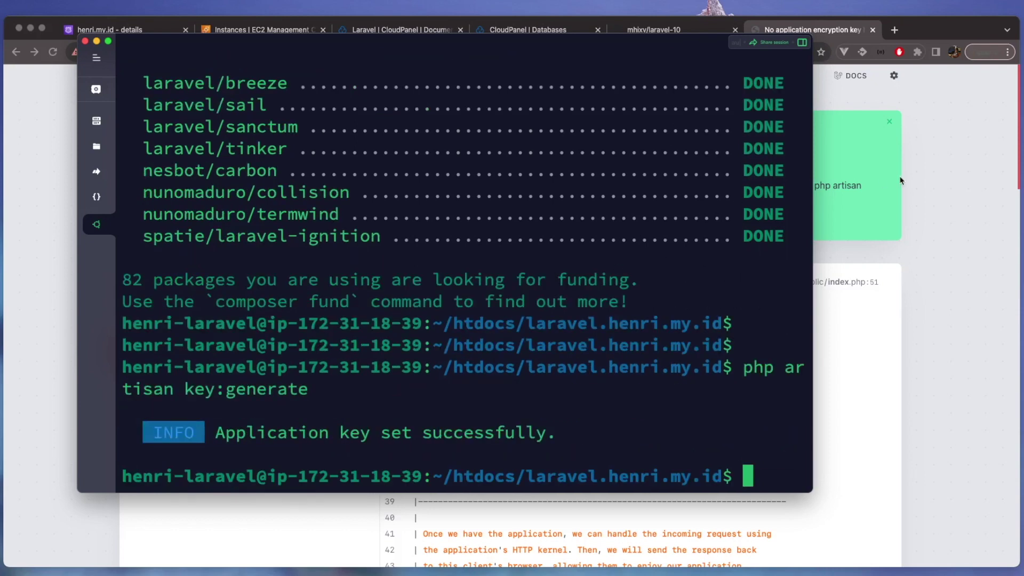
left_click(902, 180)
left_click(52, 52)
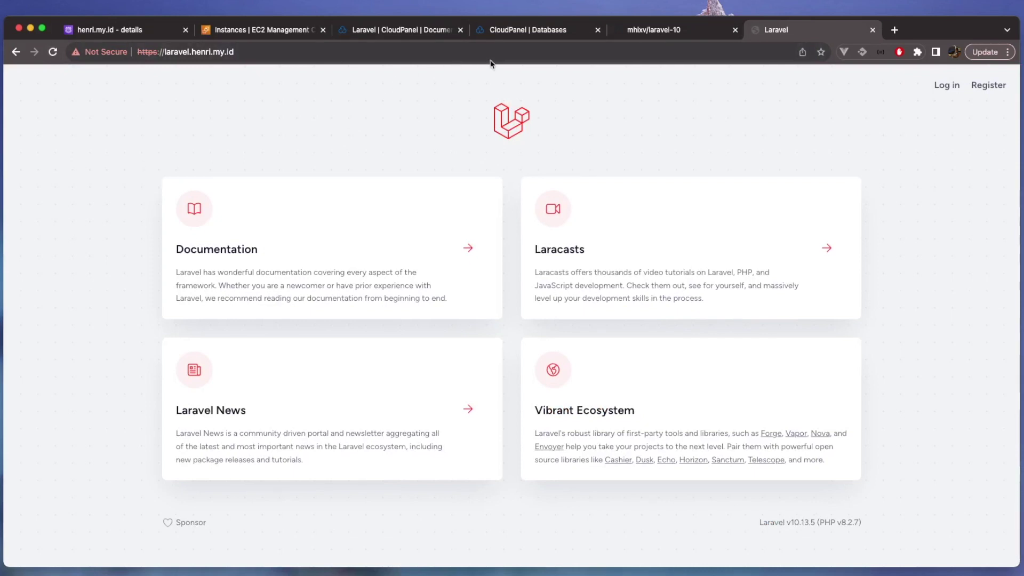
left_click(521, 33)
Review the laravel.henri.my.id Vhost and Settings pages, then go to the Varnish Cache tab
left_click(269, 191)
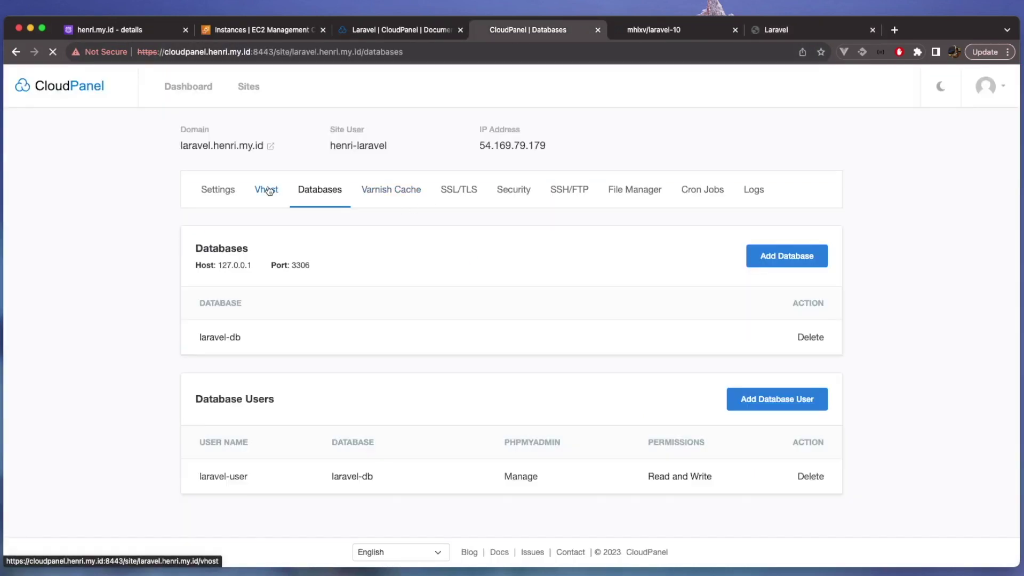
left_click(221, 192)
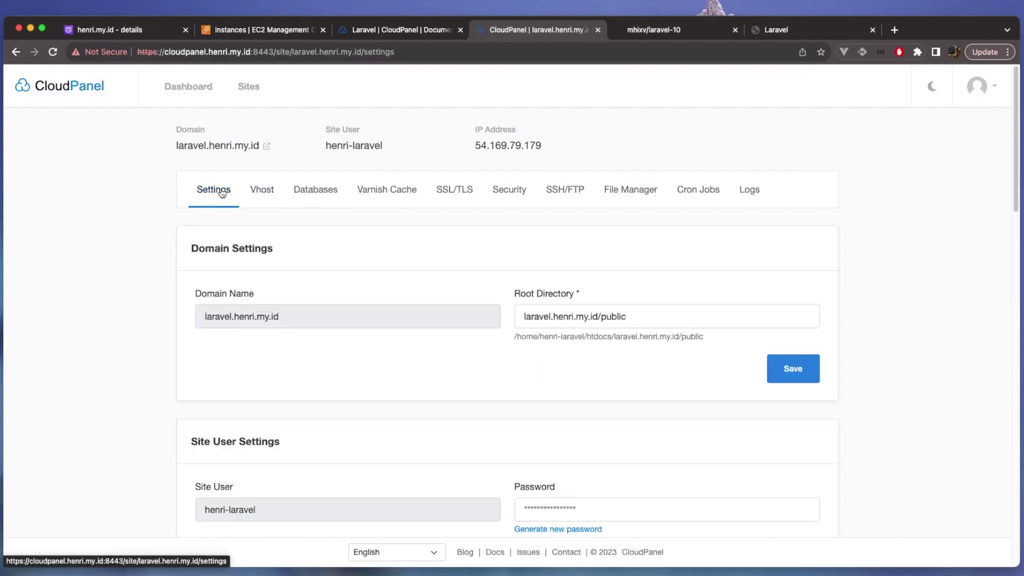
scroll(421, 358, "down", 5)
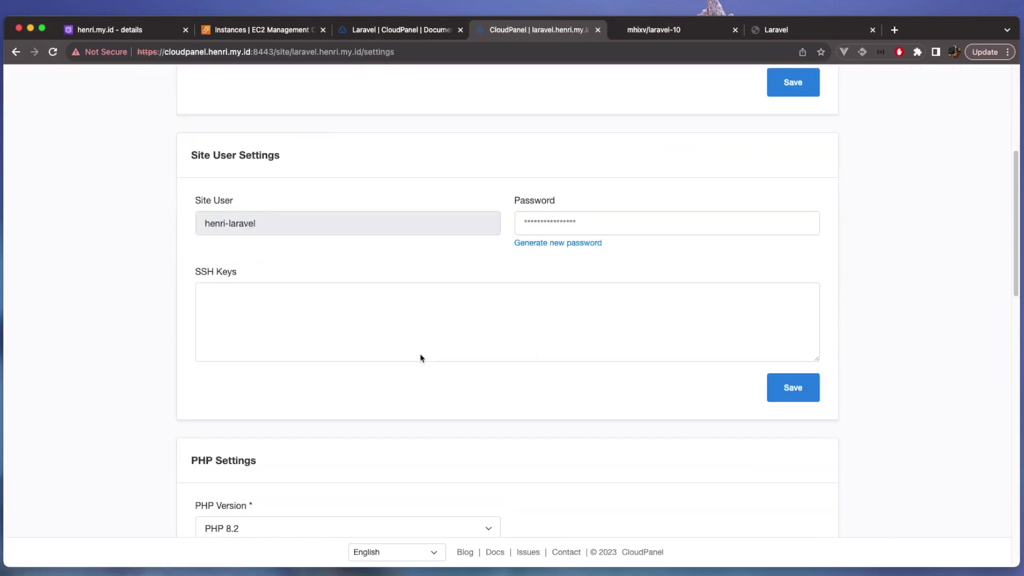
scroll(420, 354, "up", 5)
scroll(420, 354, "down", 10)
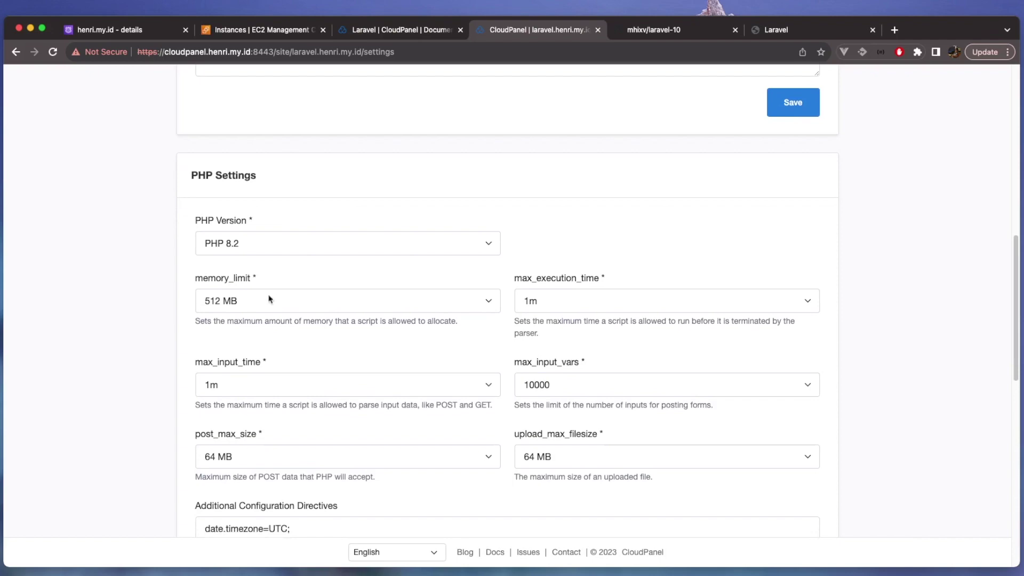
scroll(347, 292, "down", 6)
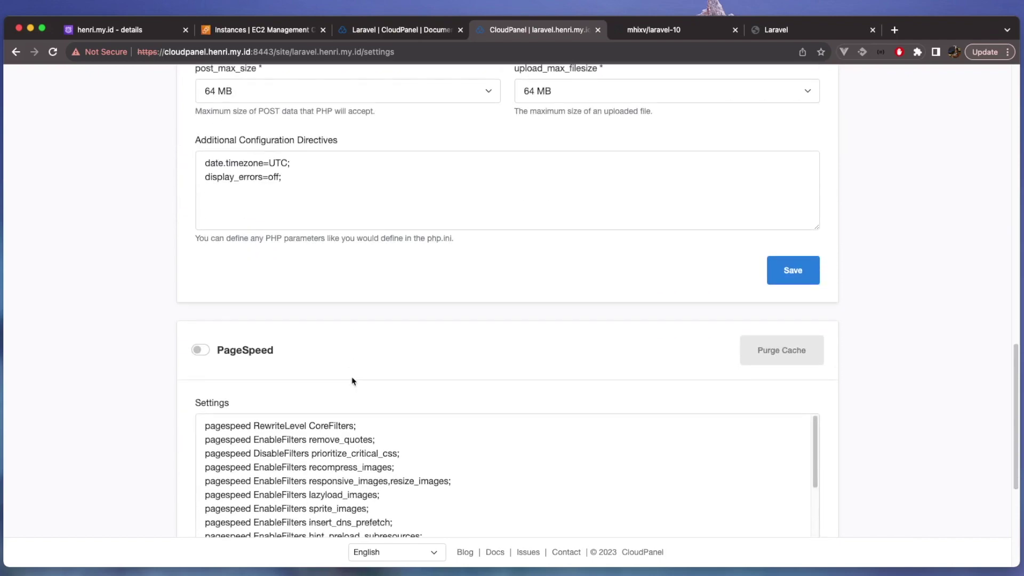
scroll(352, 381, "down", 5)
scroll(352, 379, "up", 2)
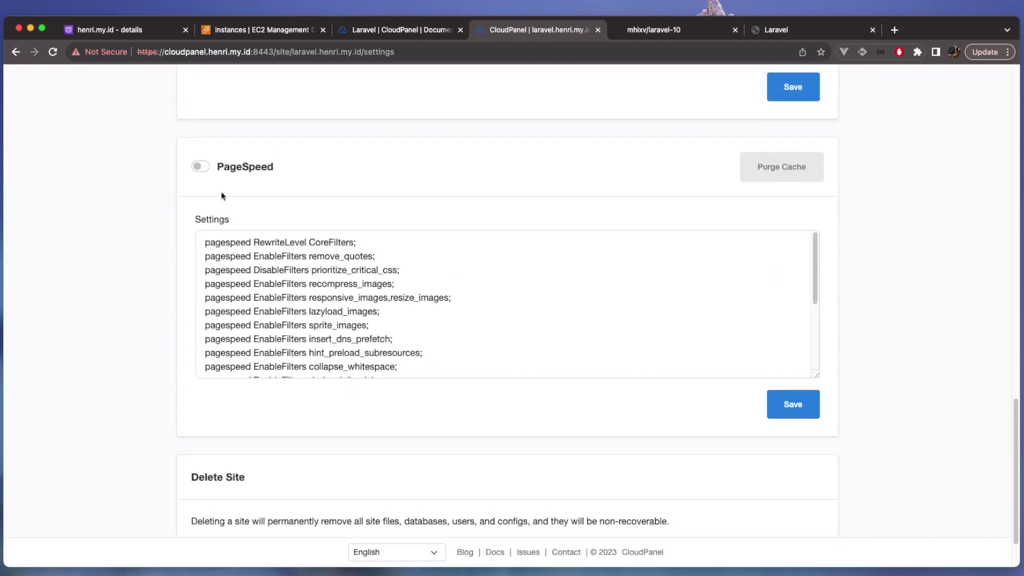
scroll(413, 286, "down", 3)
scroll(414, 286, "up", 3)
scroll(465, 168, "up", 6)
scroll(469, 164, "up", 10)
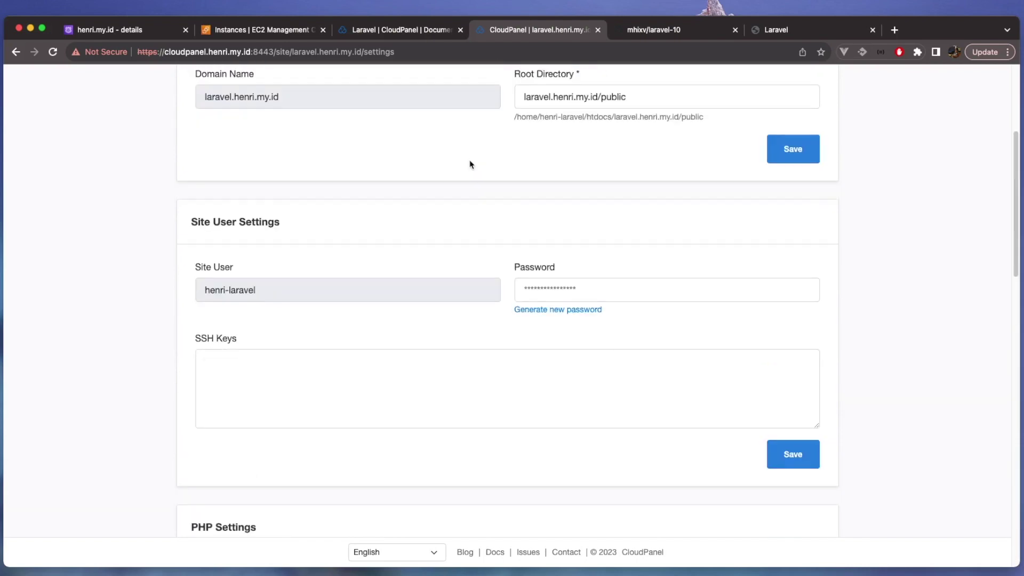
left_click(360, 198)
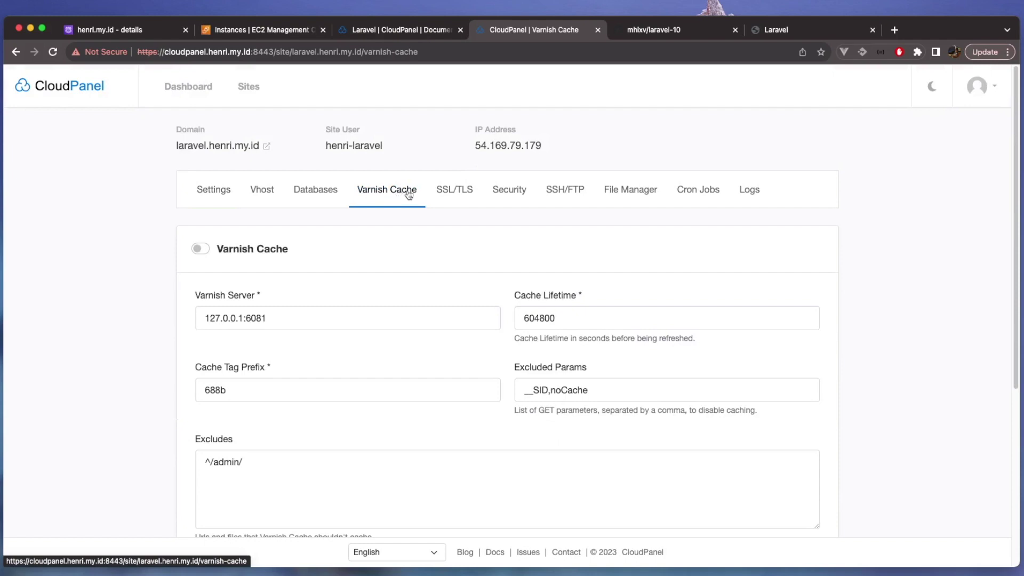
Start a new Let's Encrypt certificate for laravel.henri.my.id from the site's SSL/TLS settings
left_click(444, 196)
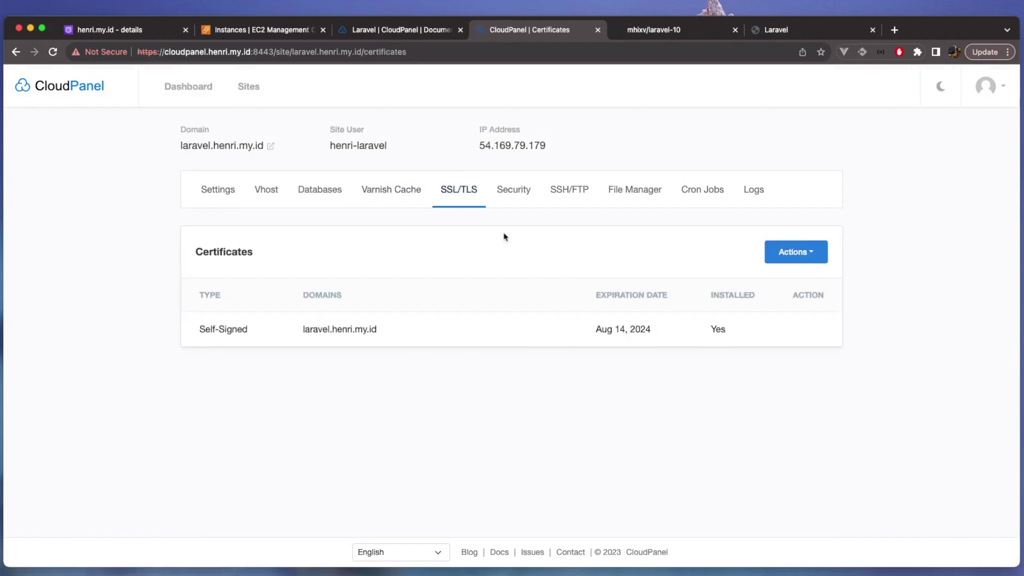
left_click(821, 260)
left_click(776, 280)
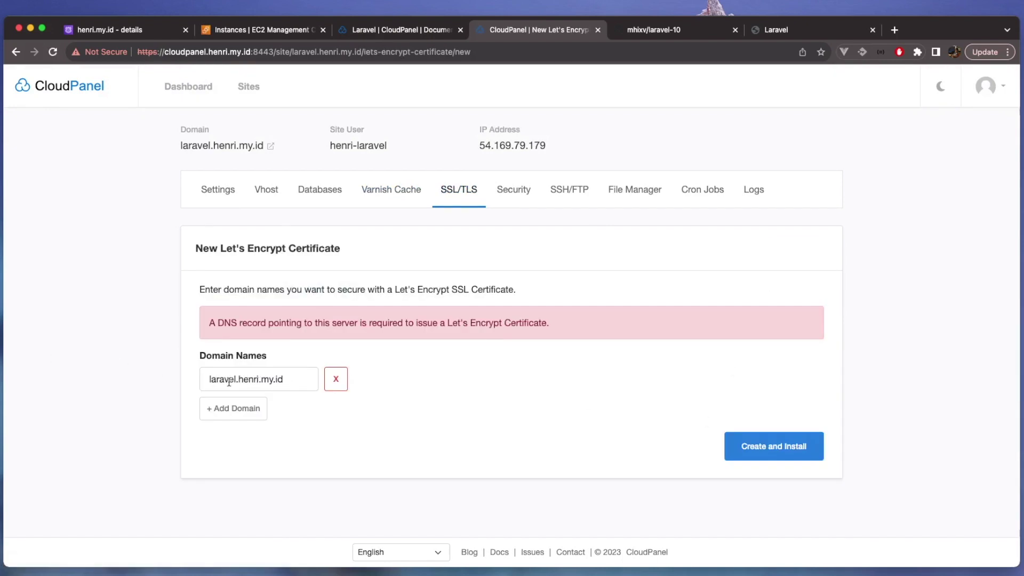
left_click_drag(209, 380, 284, 374)
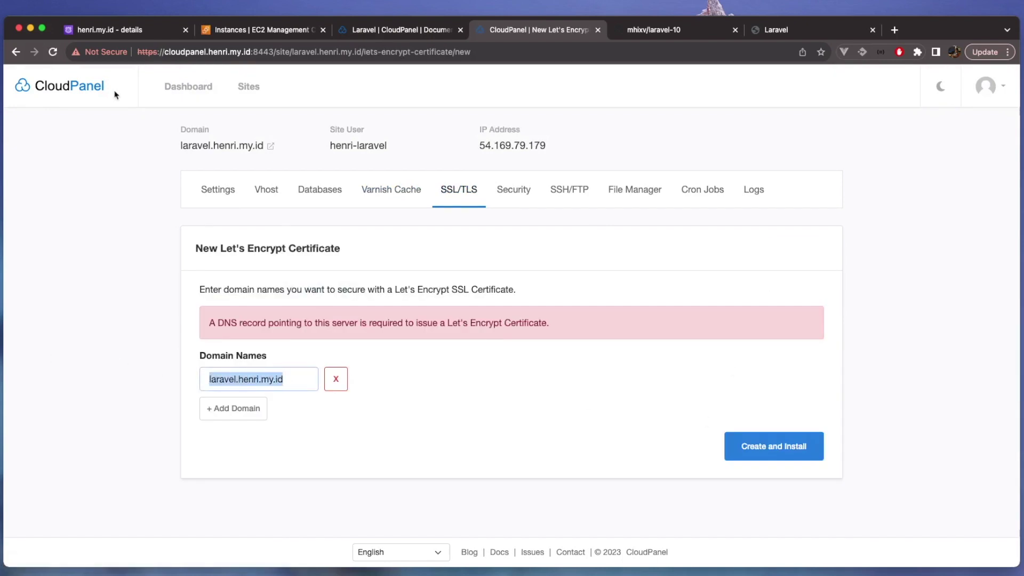
Confirm the laravel subdomain's DNS record in Route 53, then create and install the certificate
left_click(109, 32)
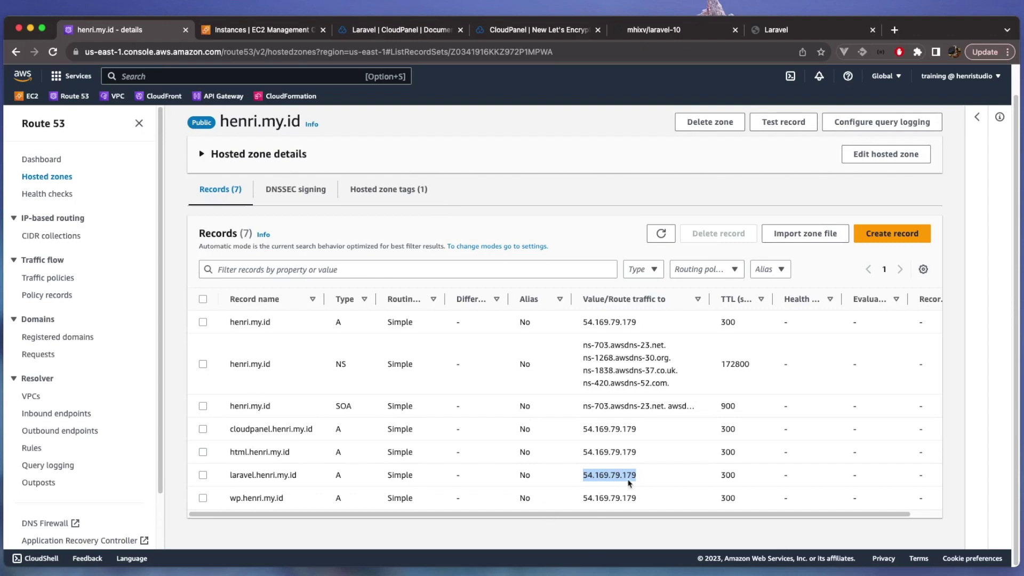
left_click(555, 32)
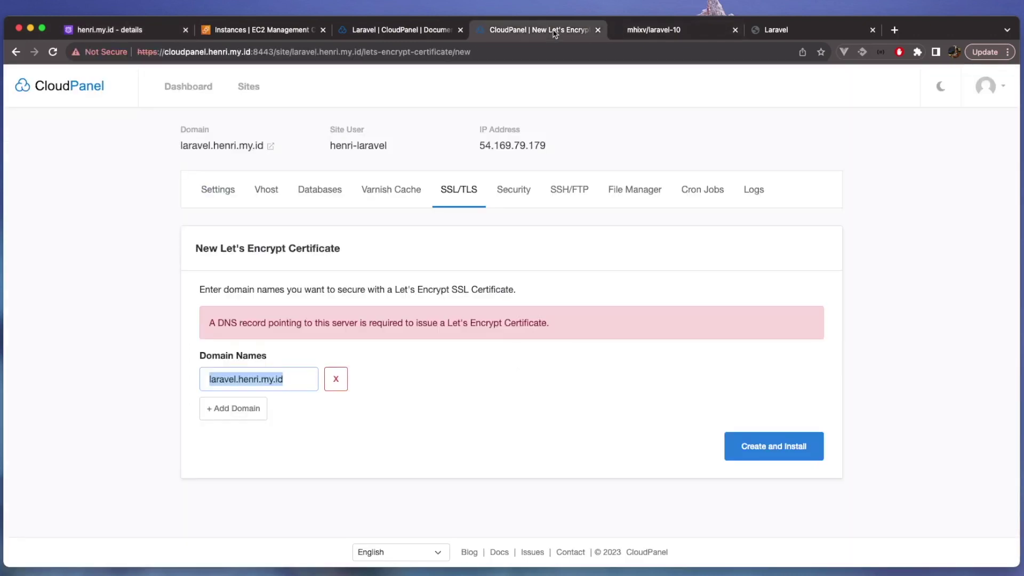
left_click(782, 440)
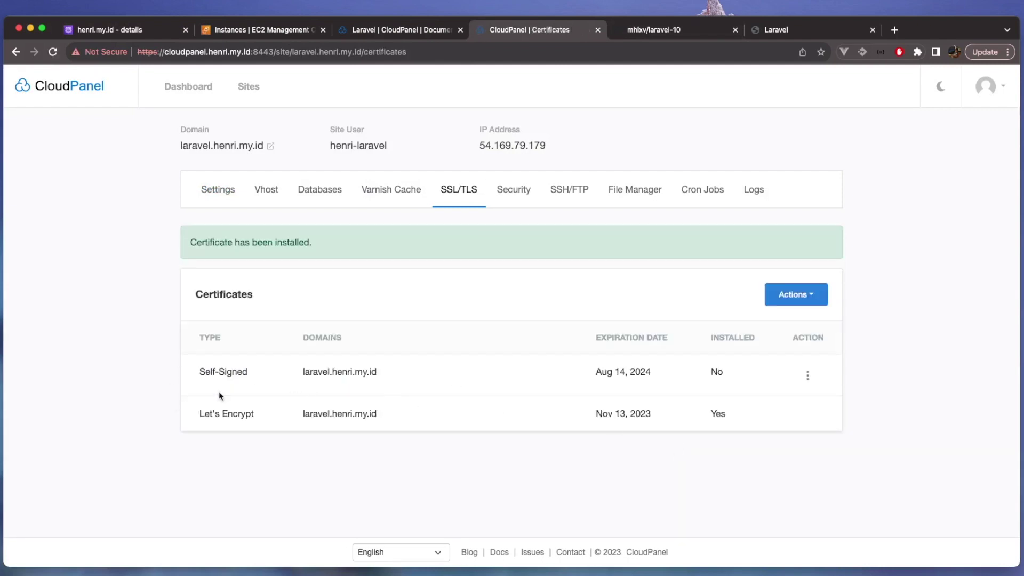
left_click(816, 30)
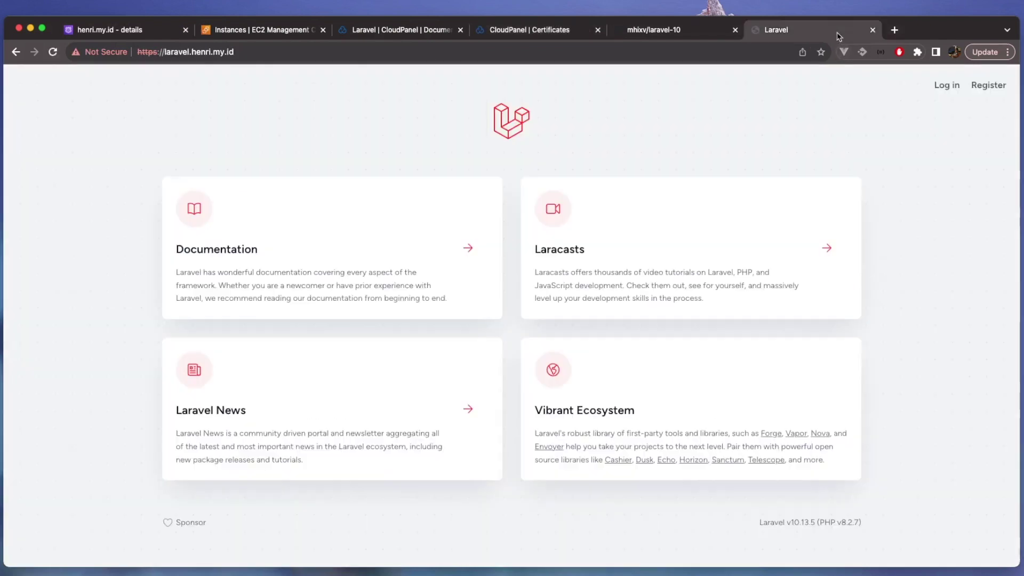
Copy the laravel.henri.my.id address, close the old tab, and load it in a fresh tab
left_click(750, 54)
key("ctrl+c")
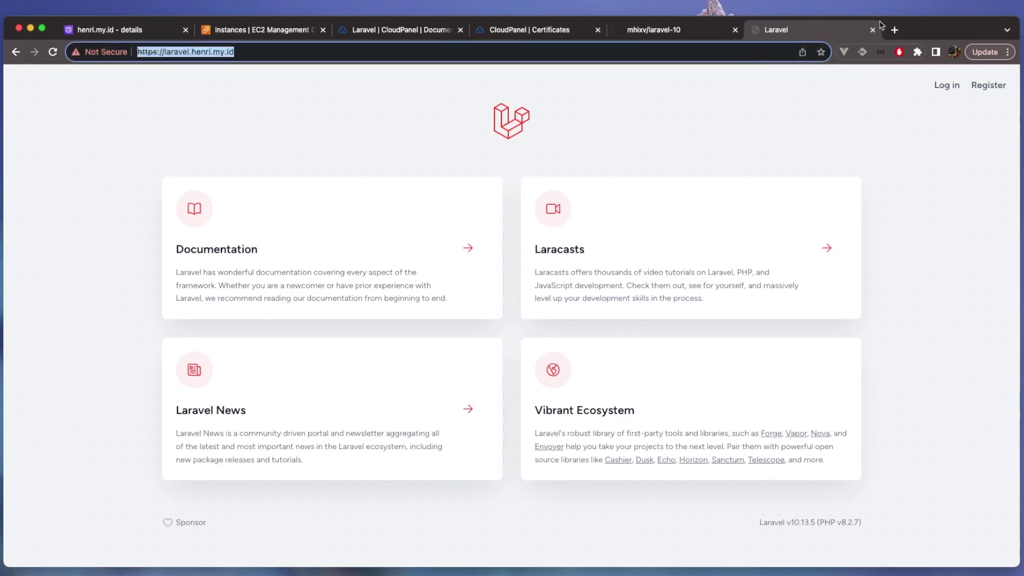
left_click(872, 30)
left_click(757, 30)
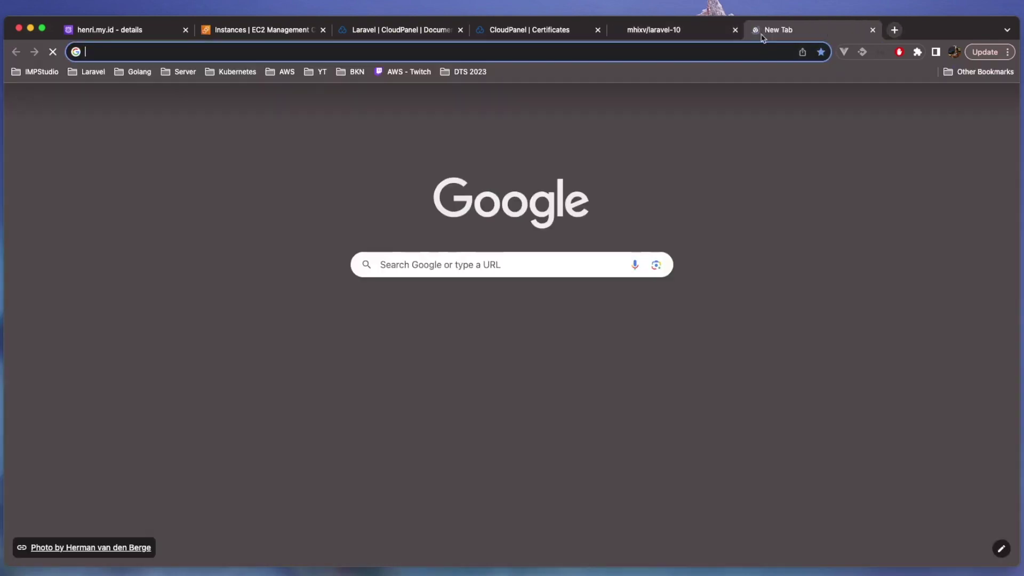
key("ctrl+v")
key("Return")
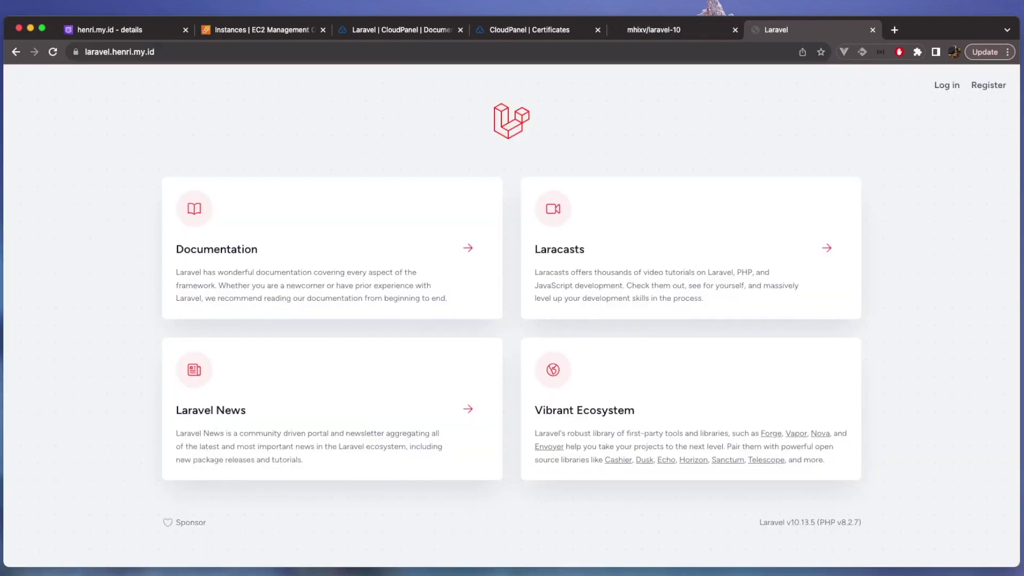